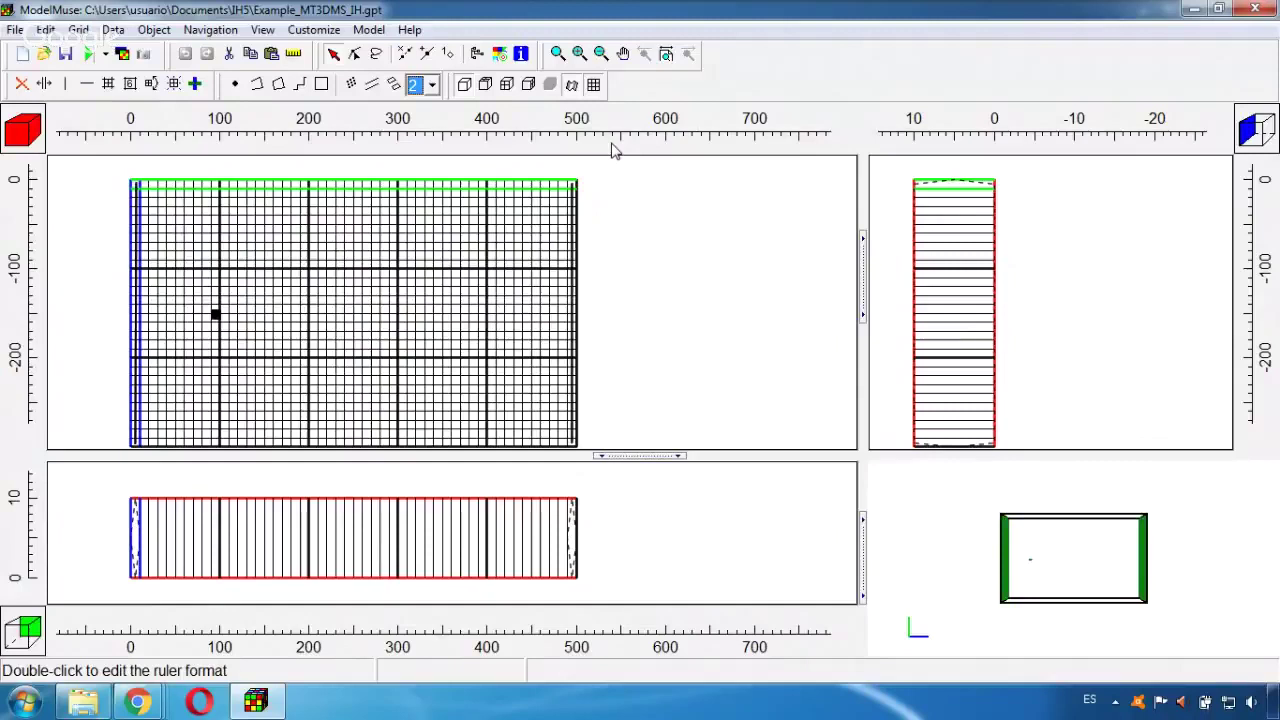
# Step: Inspect the Kx hydrology data set's properties in the Required data sets list
pyautogui.click(112, 32)
pyautogui.click(146, 72)
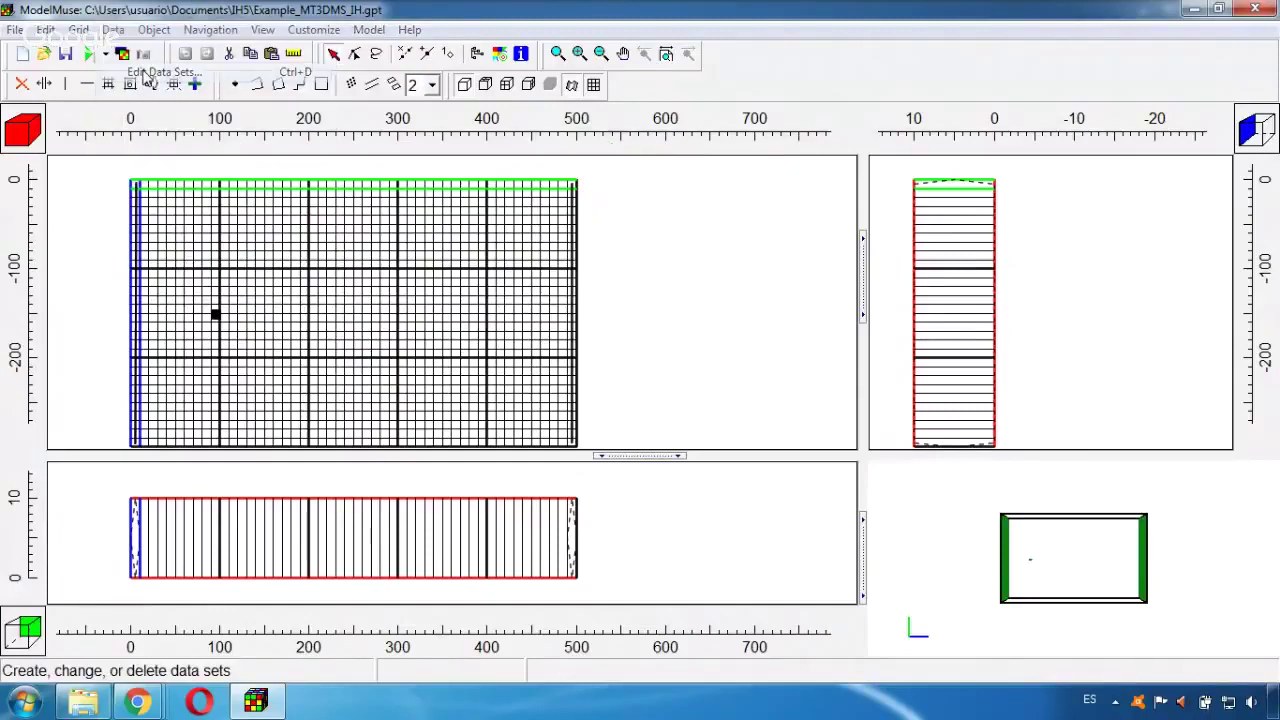
pyautogui.click(351, 161)
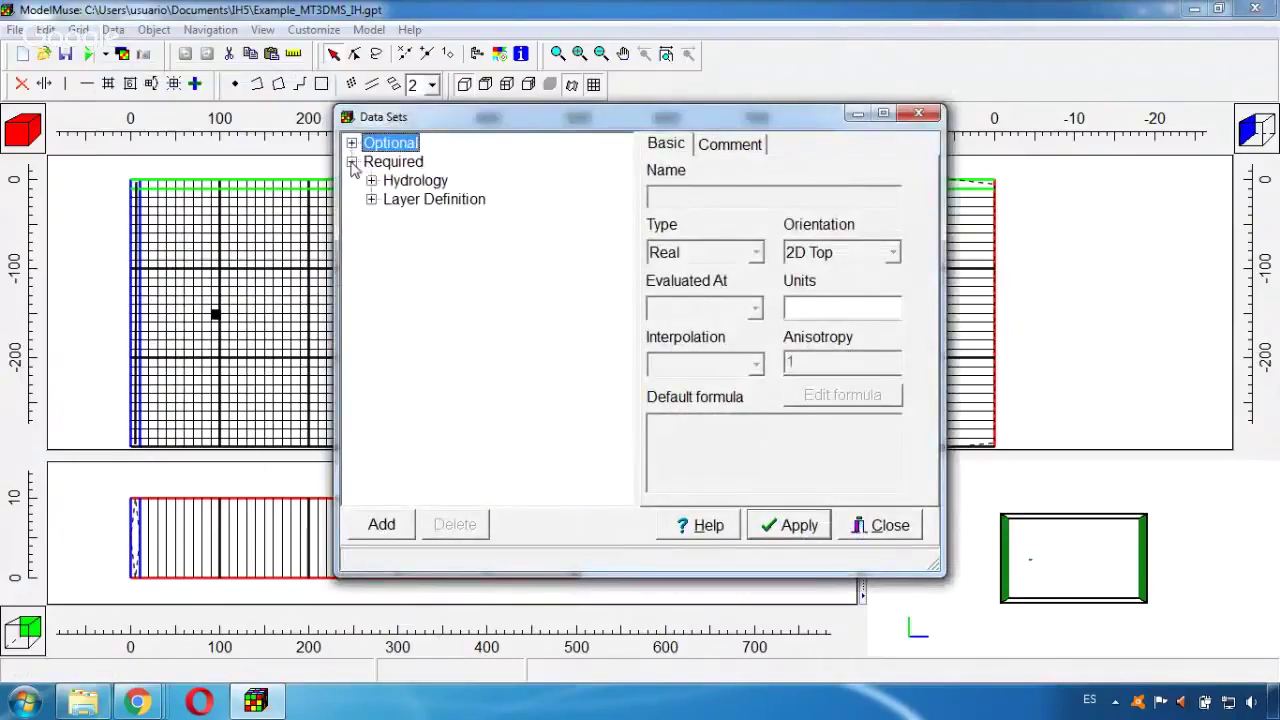
pyautogui.click(371, 181)
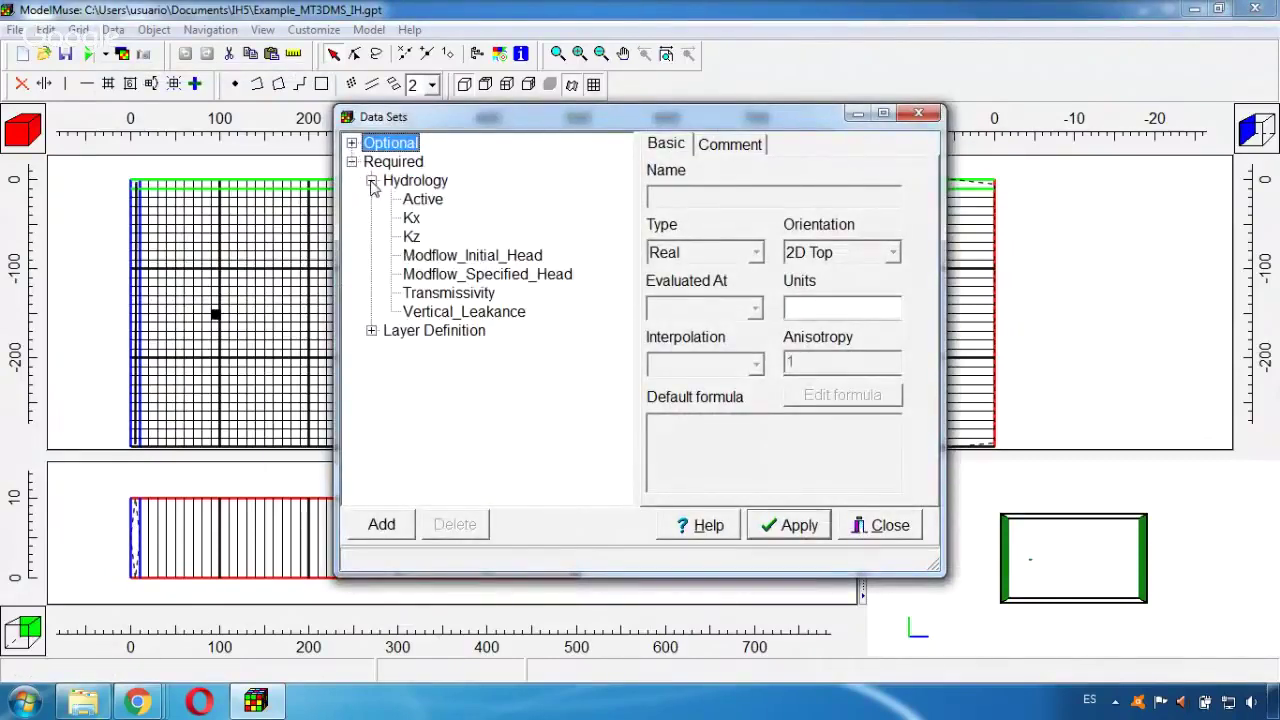
pyautogui.click(412, 220)
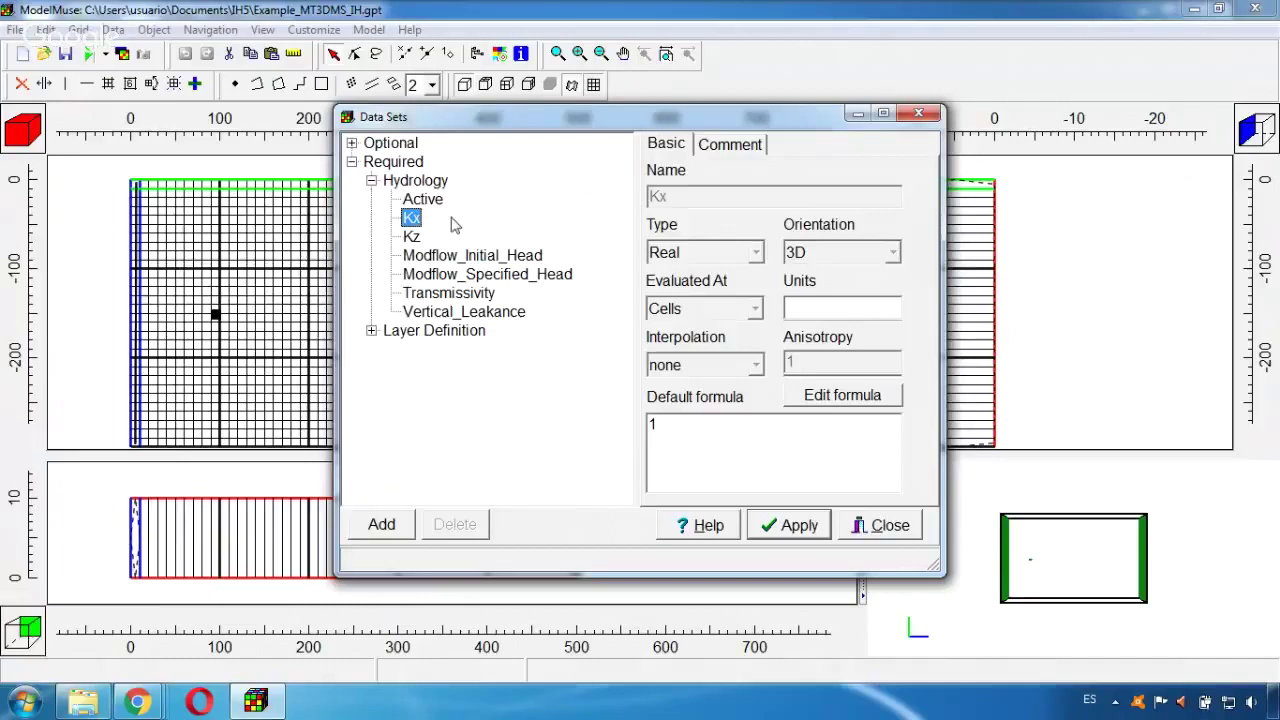
pyautogui.click(920, 114)
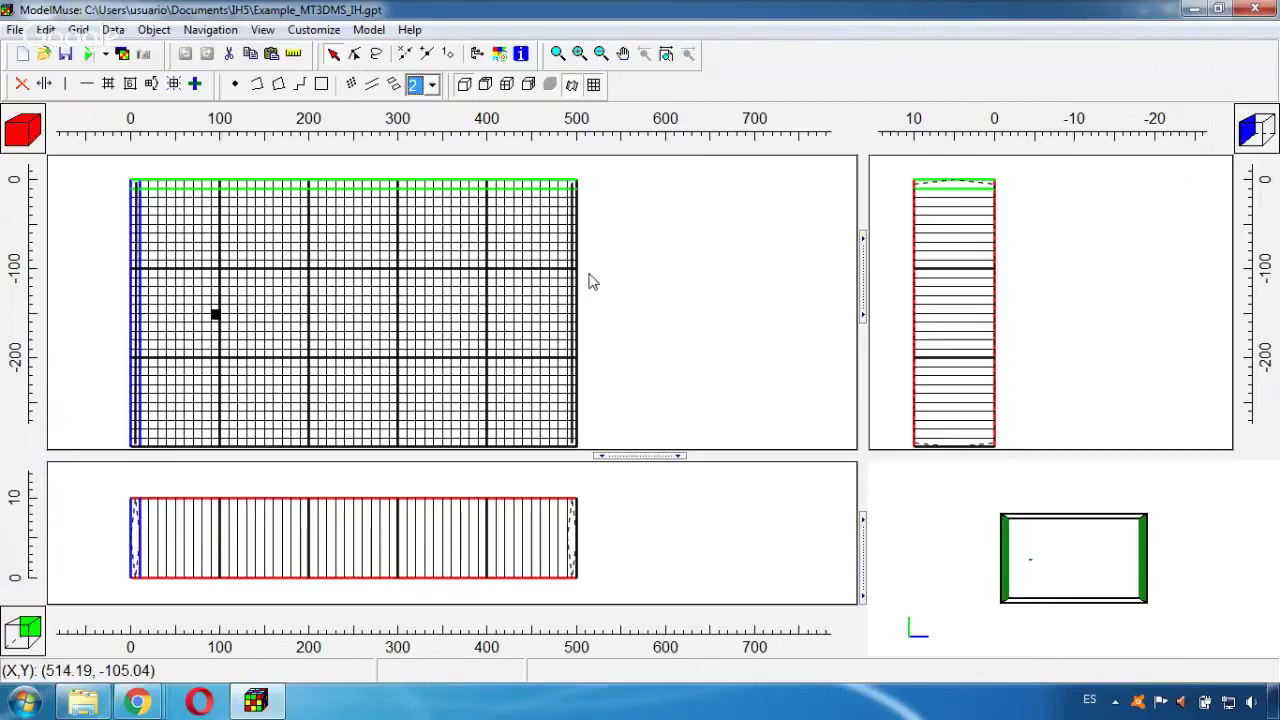
# Step: Review the specified-head settings of the oest and ConstantHead2 boundary objects
pyautogui.doubleClick(140, 232)
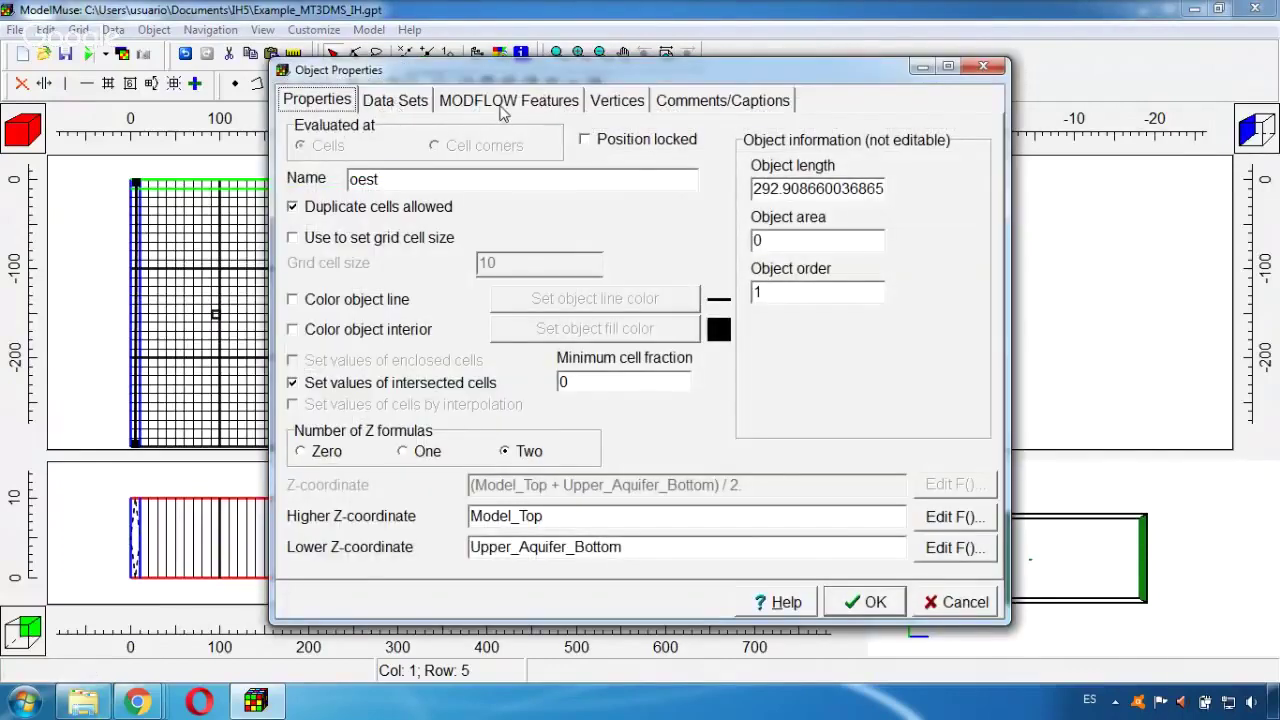
pyautogui.click(508, 101)
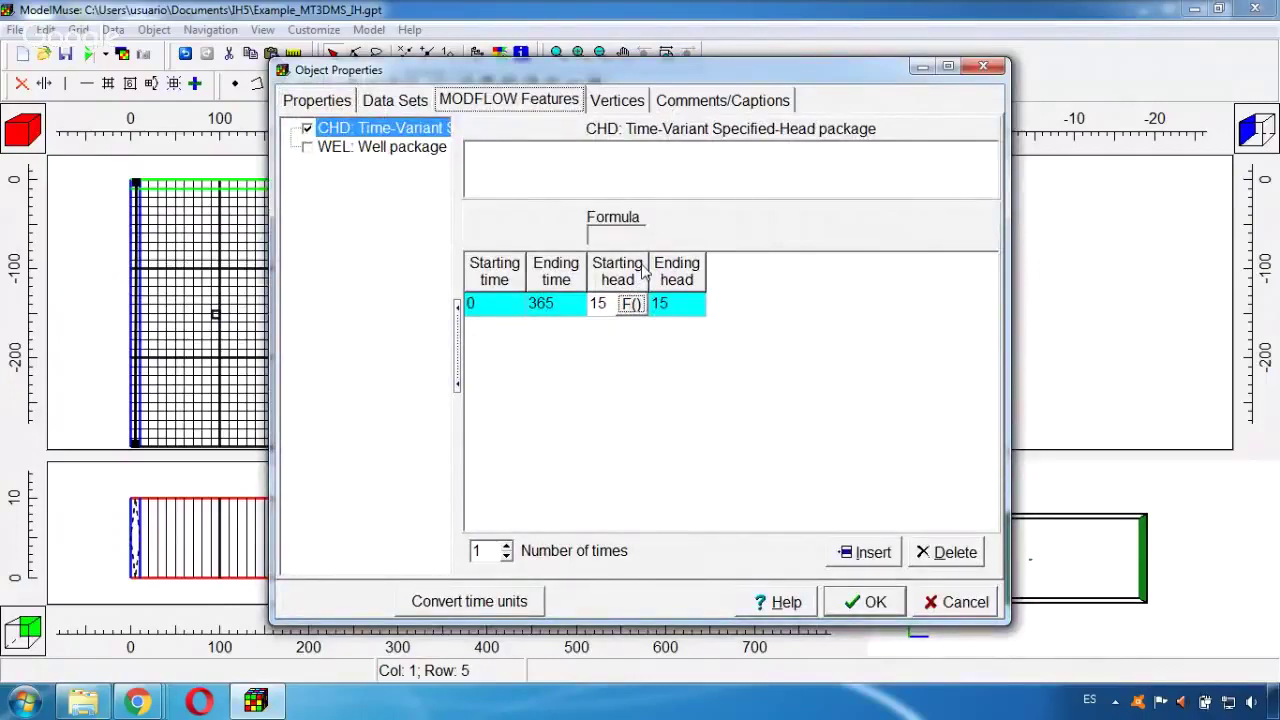
pyautogui.click(982, 67)
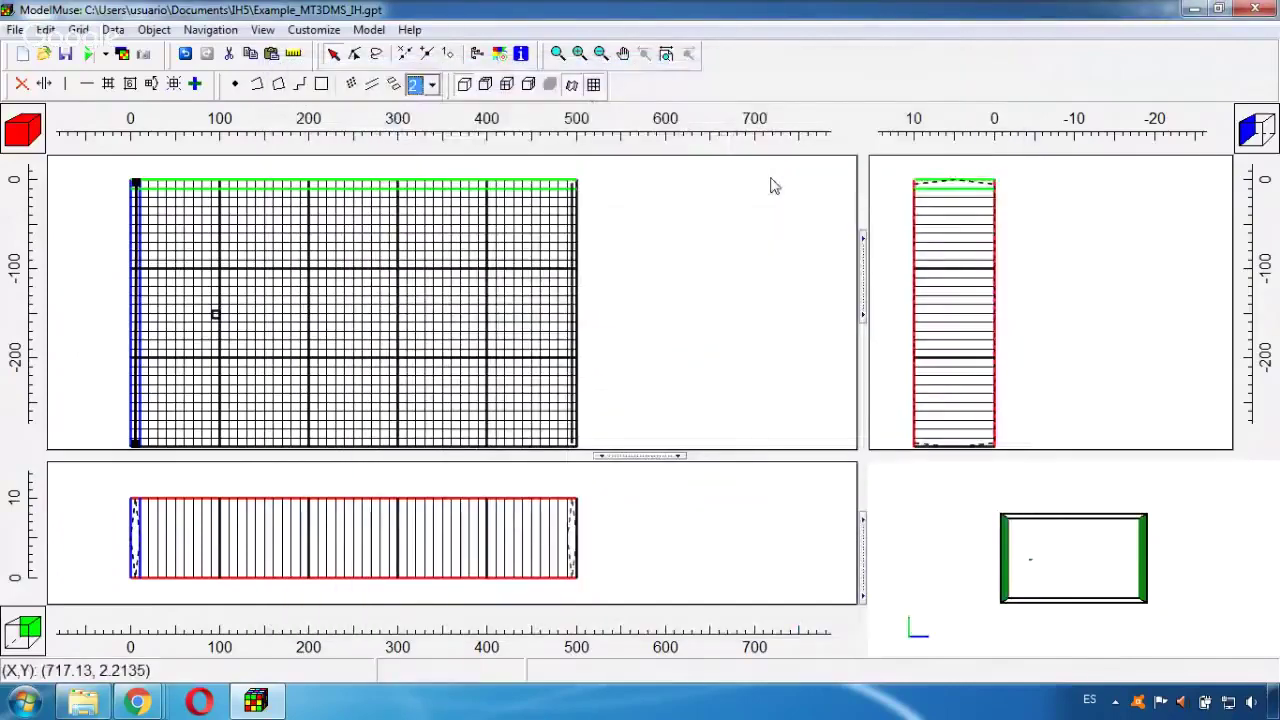
pyautogui.doubleClick(572, 190)
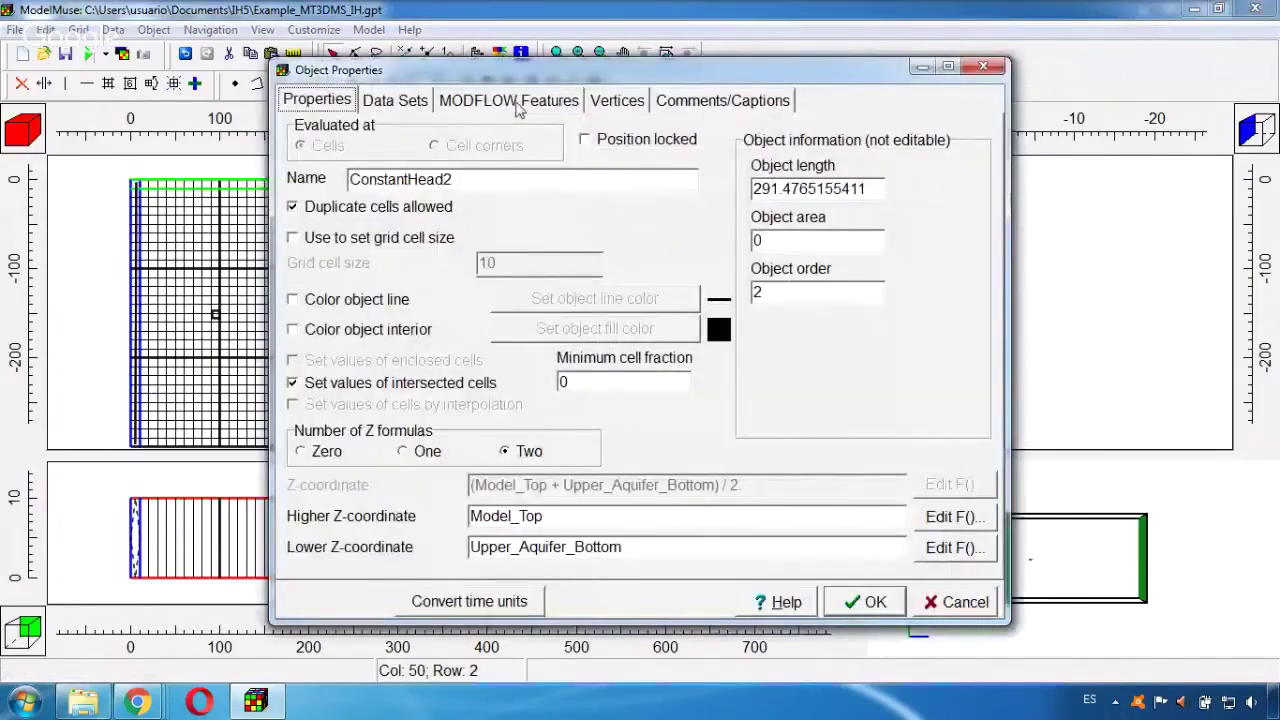
pyautogui.click(518, 104)
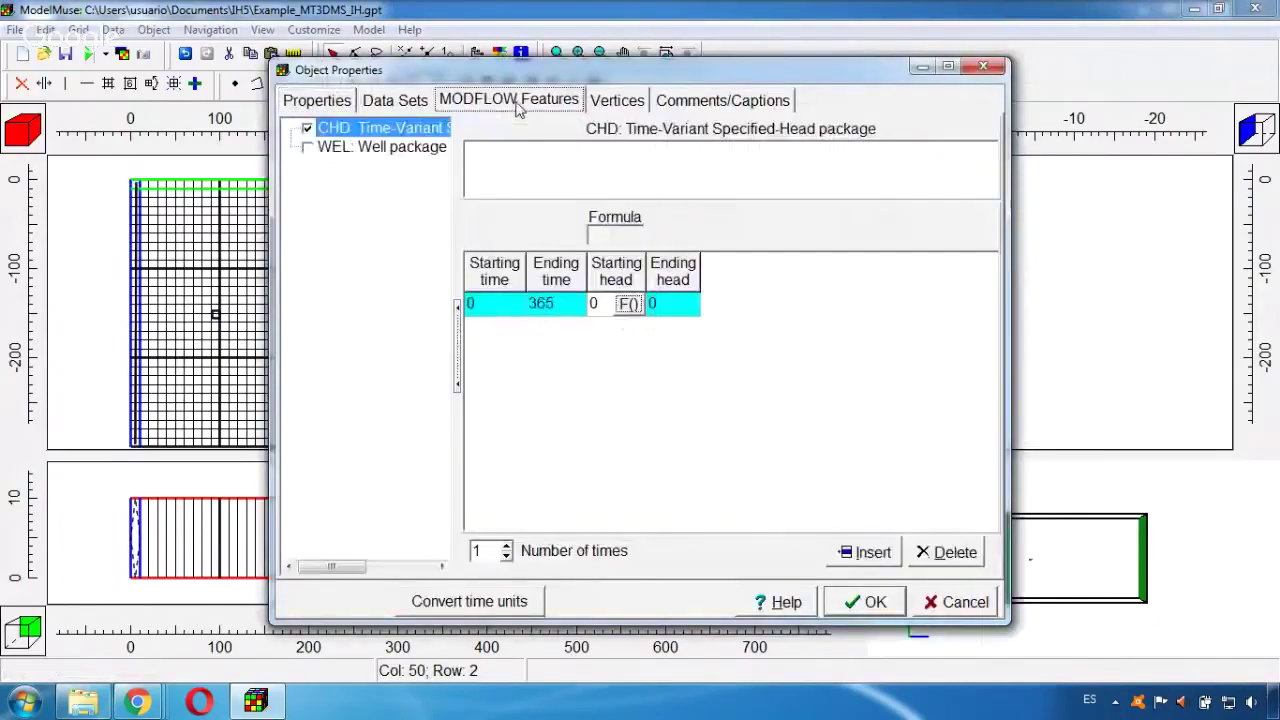
pyautogui.click(978, 70)
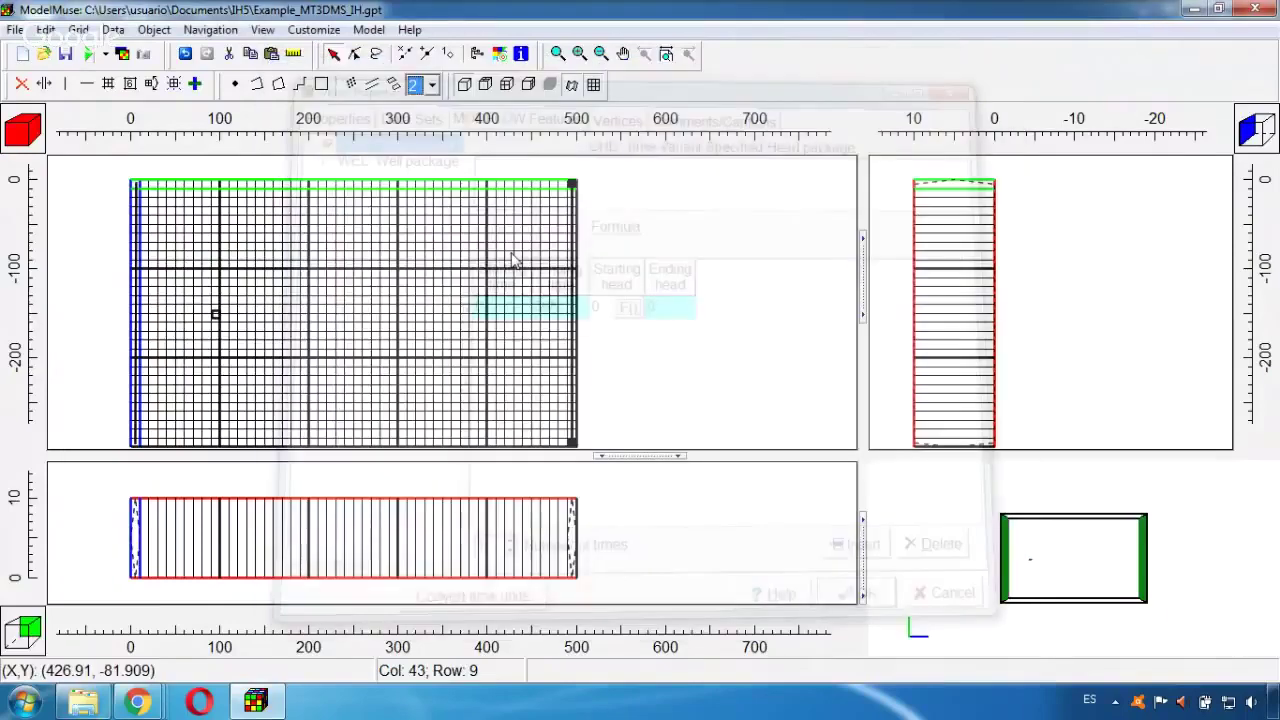
# Step: Review the Well object's pumping rate settings
pyautogui.click(216, 317)
pyautogui.doubleClick(217, 322)
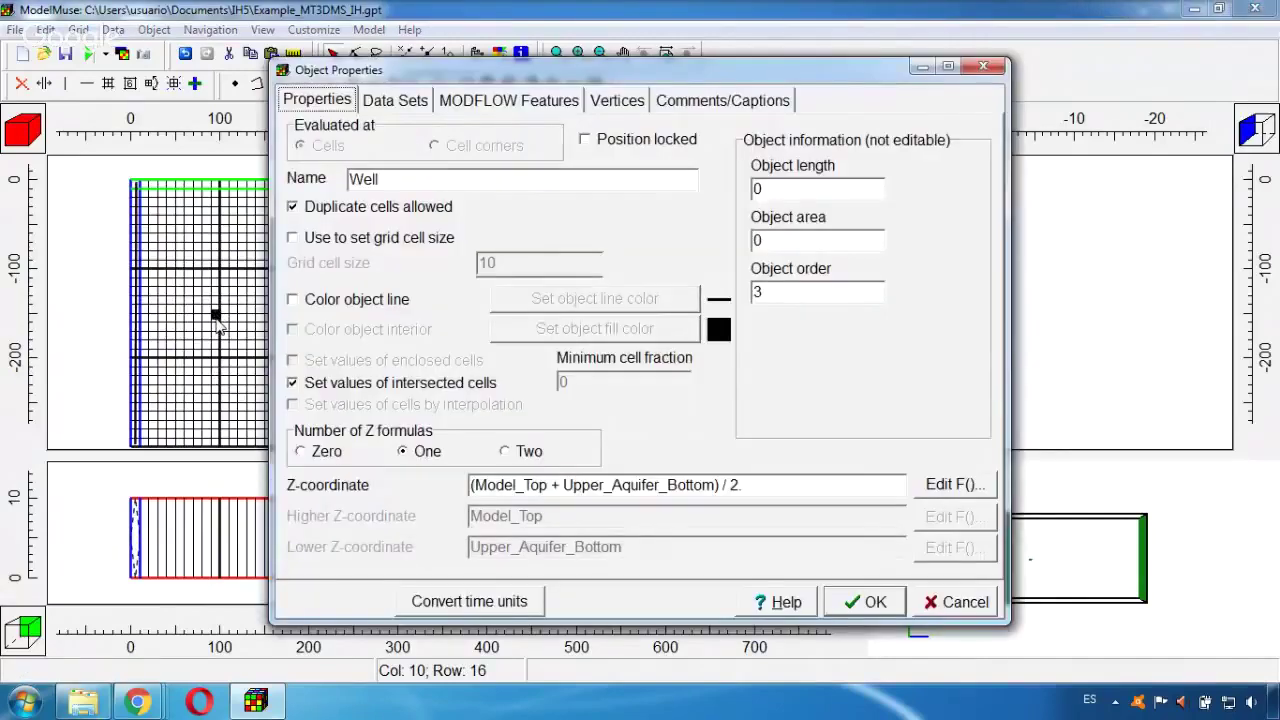
pyautogui.click(512, 101)
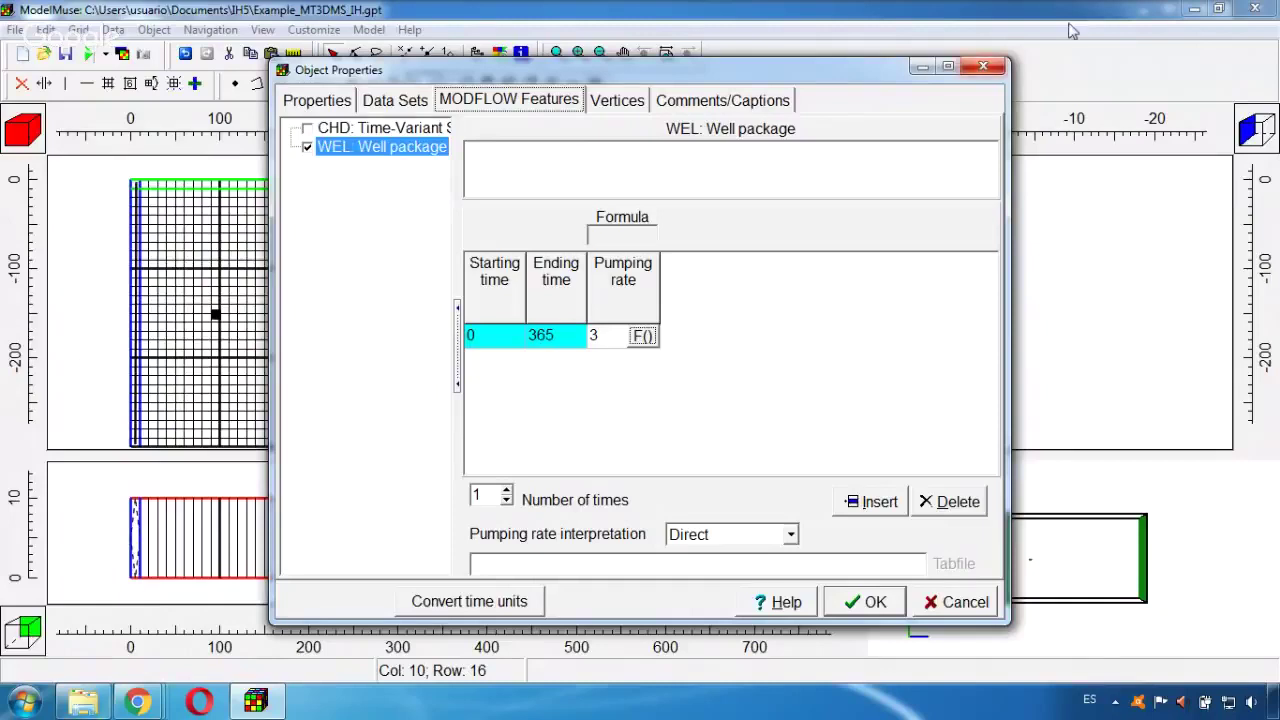
pyautogui.click(987, 72)
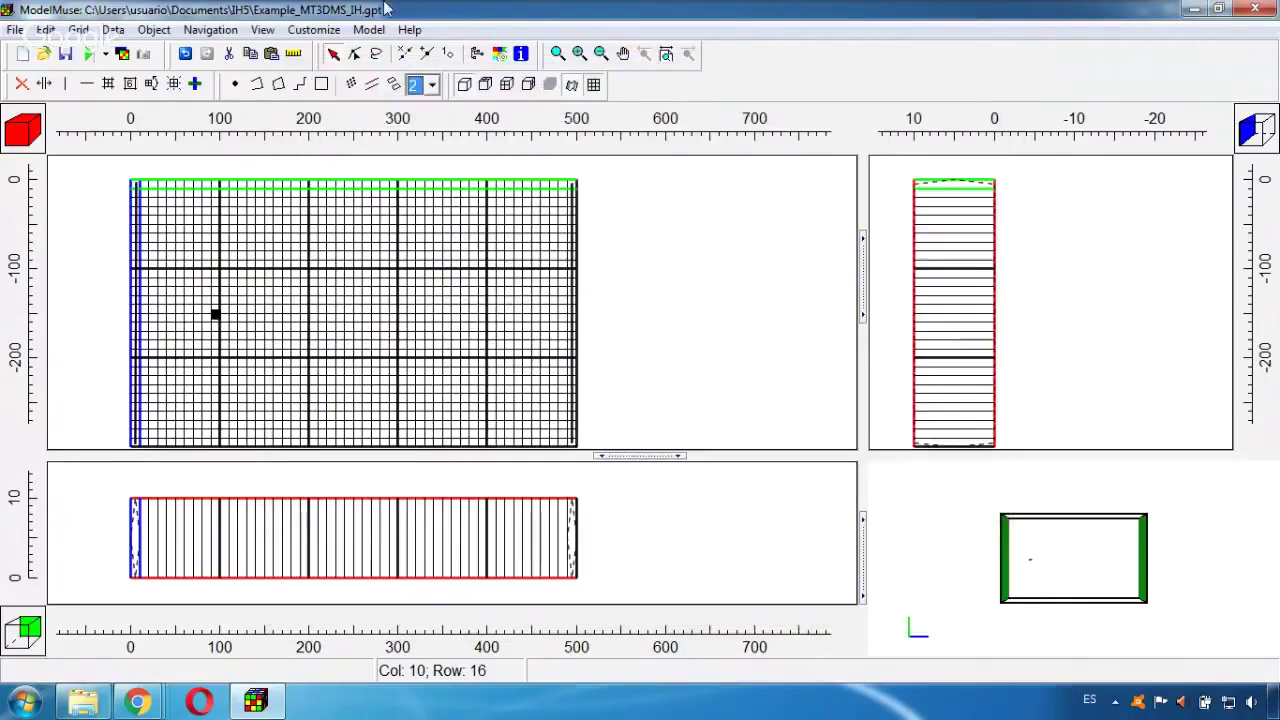
# Step: Enable the MT3DMS Basic Transport package with one mobile species named 'Contaminant'
pyautogui.click(368, 30)
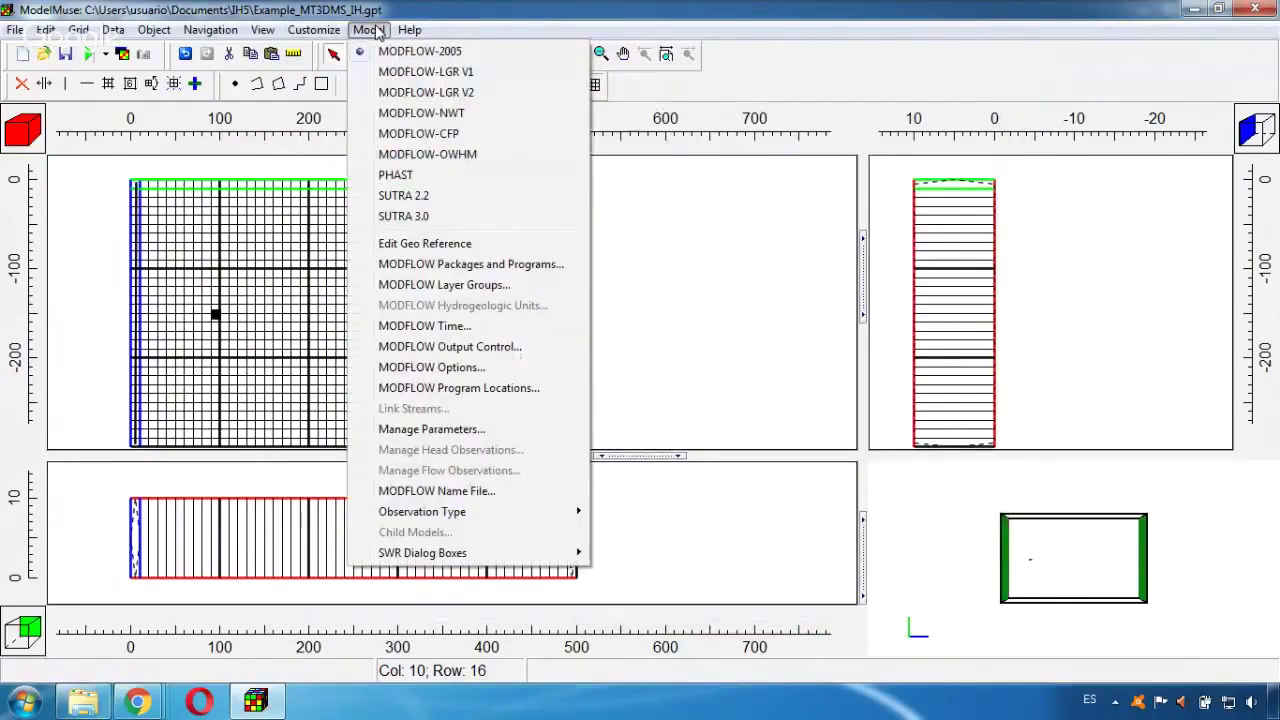
pyautogui.click(530, 265)
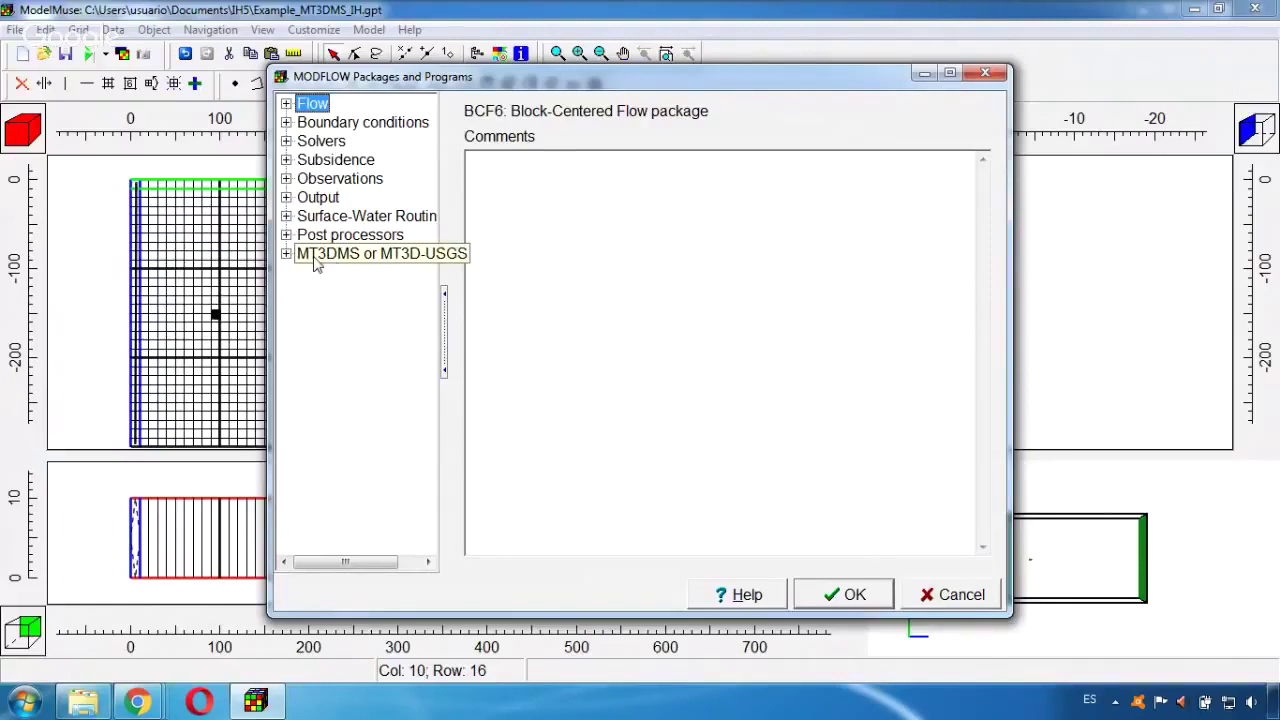
pyautogui.click(287, 255)
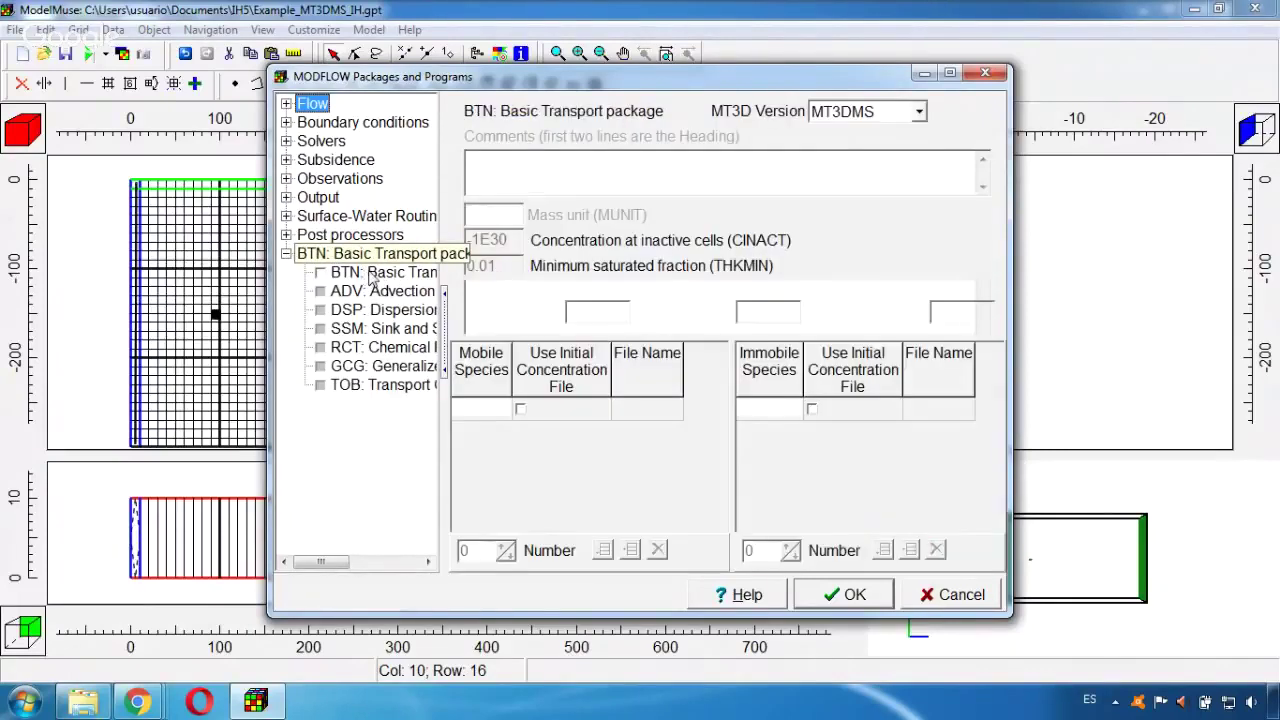
pyautogui.click(370, 276)
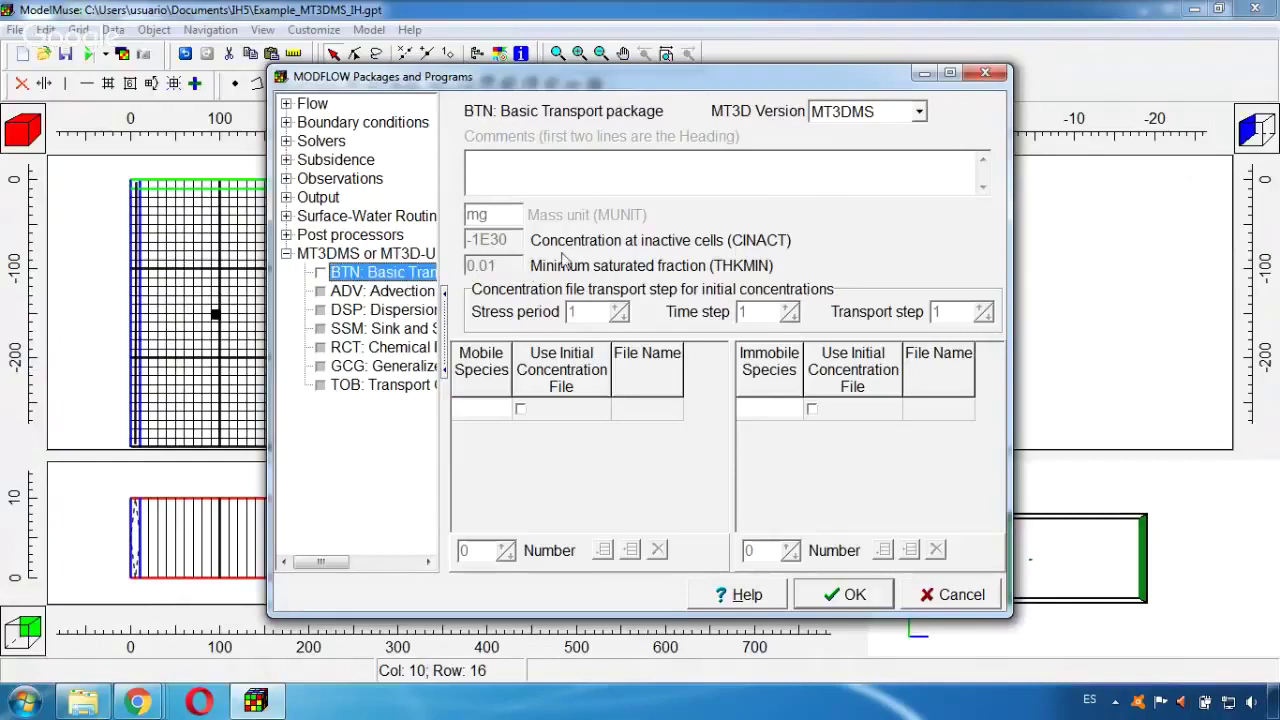
pyautogui.click(320, 274)
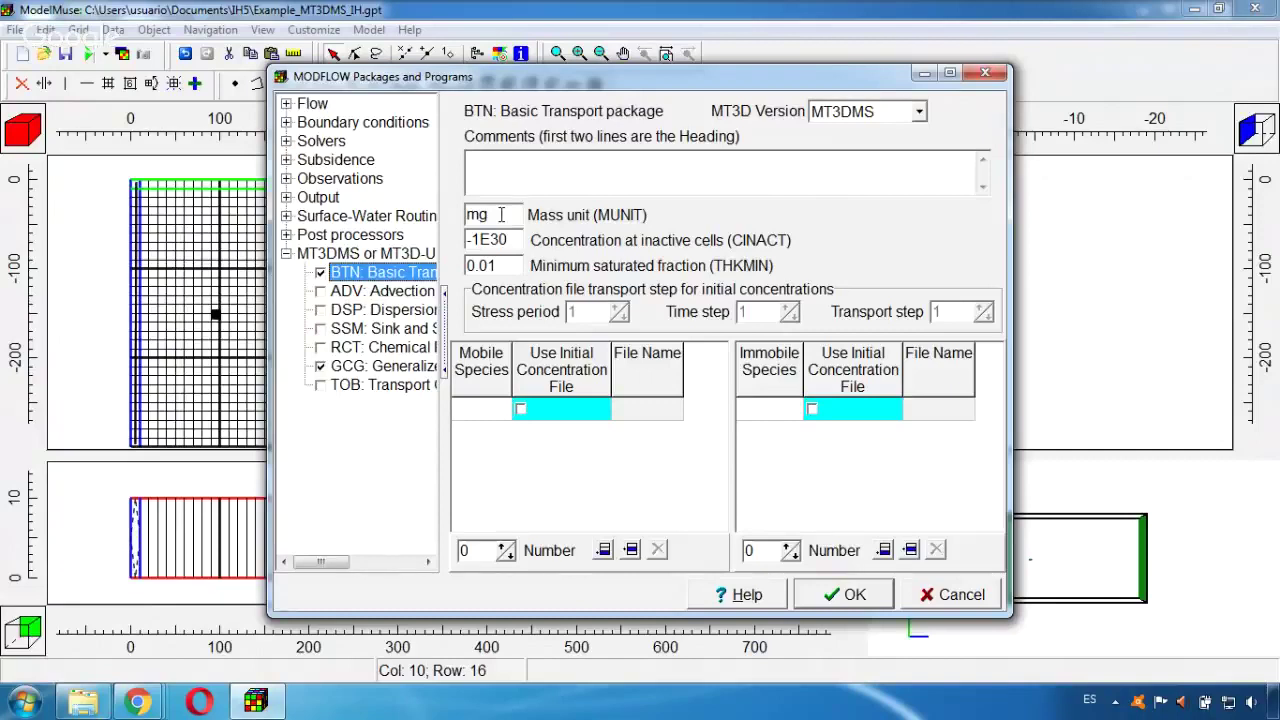
pyautogui.click(481, 409)
pyautogui.write('Contami')
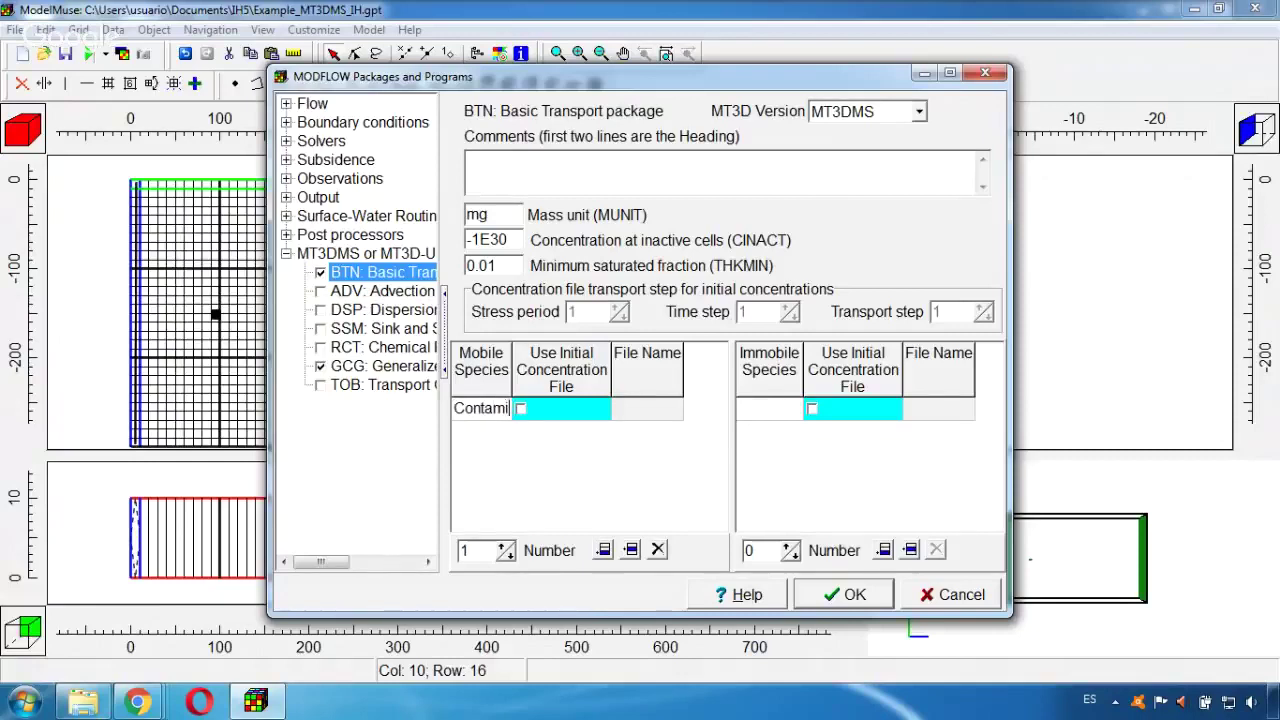
pyautogui.write('nant')
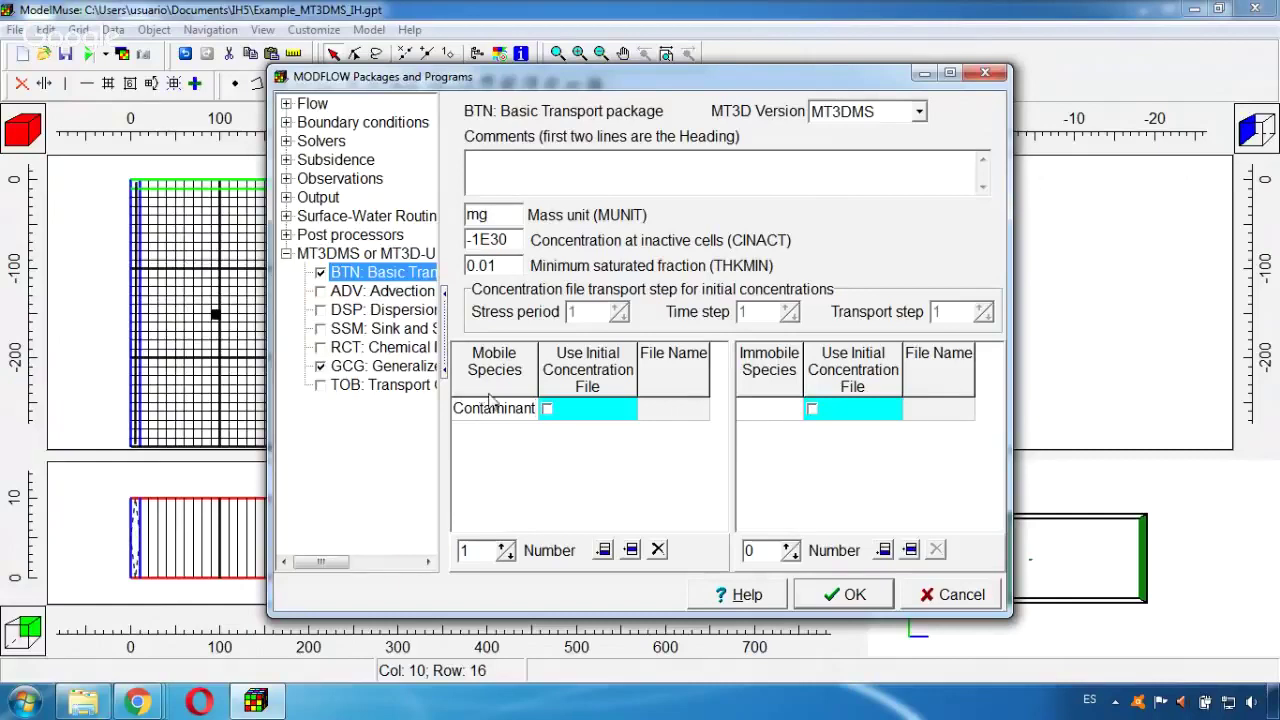
pyautogui.moveTo(446, 333); pyautogui.dragTo(465, 332)
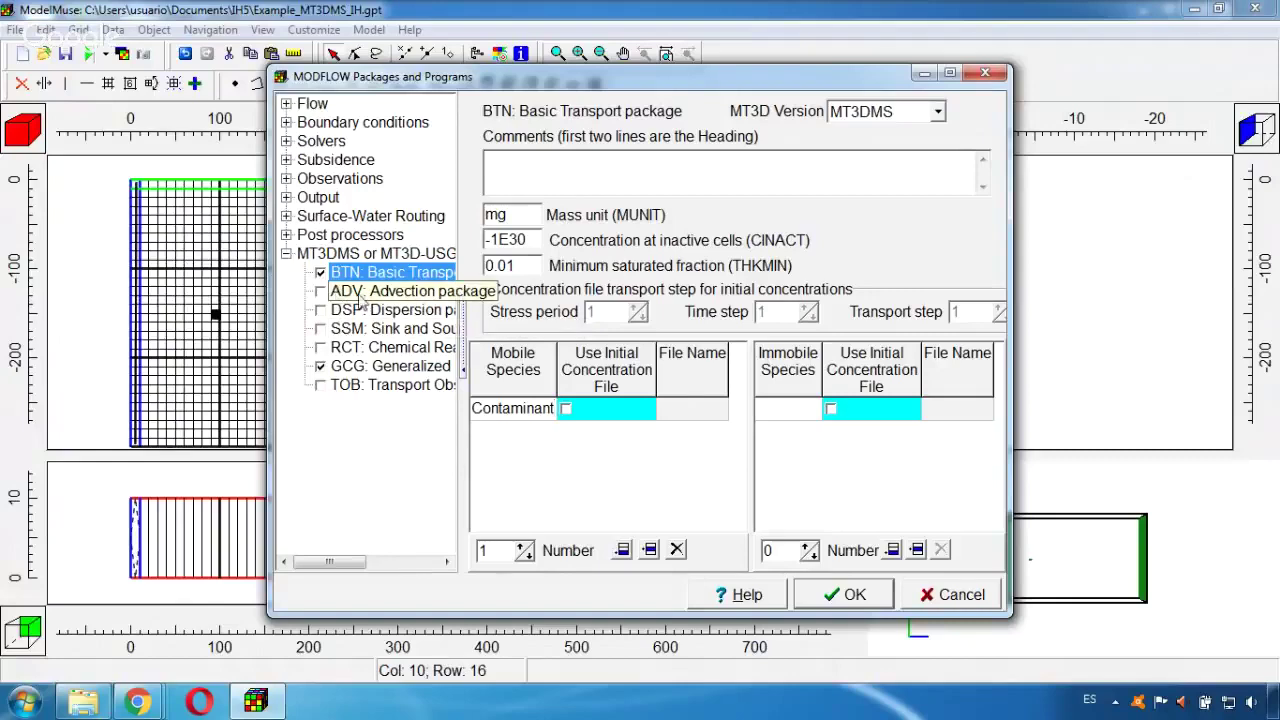
# Step: Turn on the MT3DMS Advection, Dispersion and Sink and Source Mixing packages and apply
pyautogui.click(320, 291)
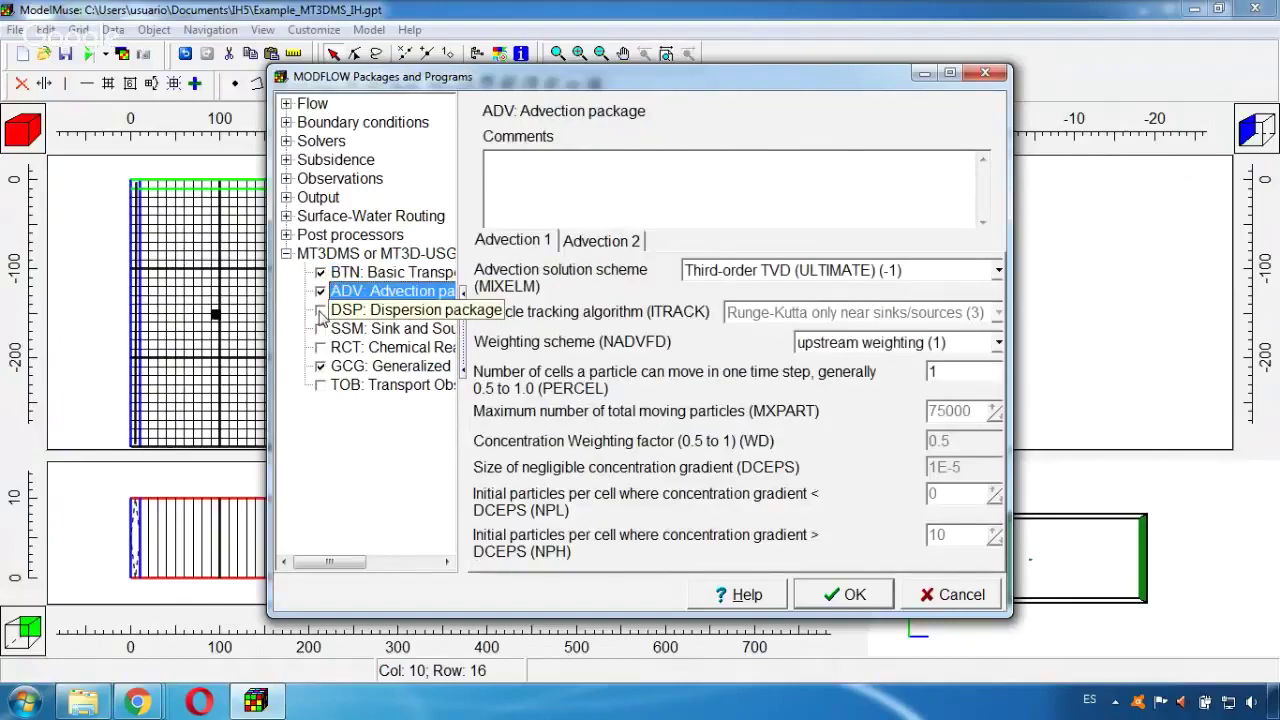
pyautogui.click(321, 313)
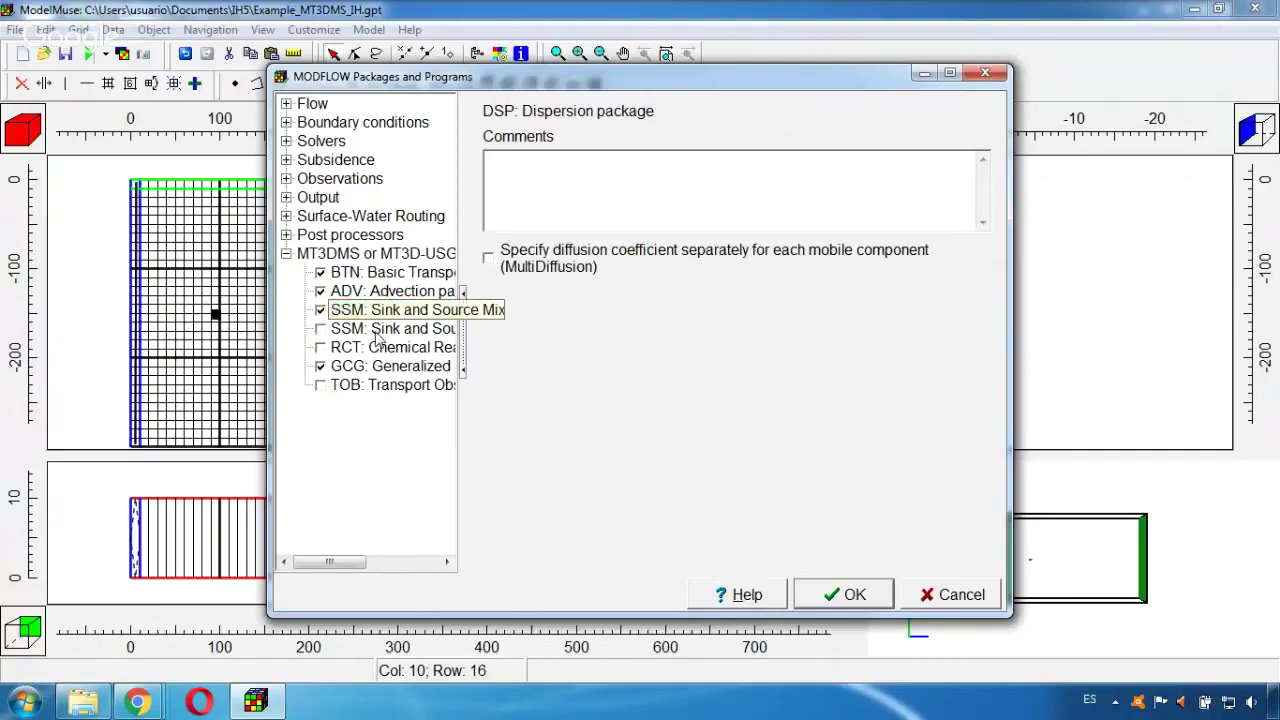
pyautogui.click(369, 333)
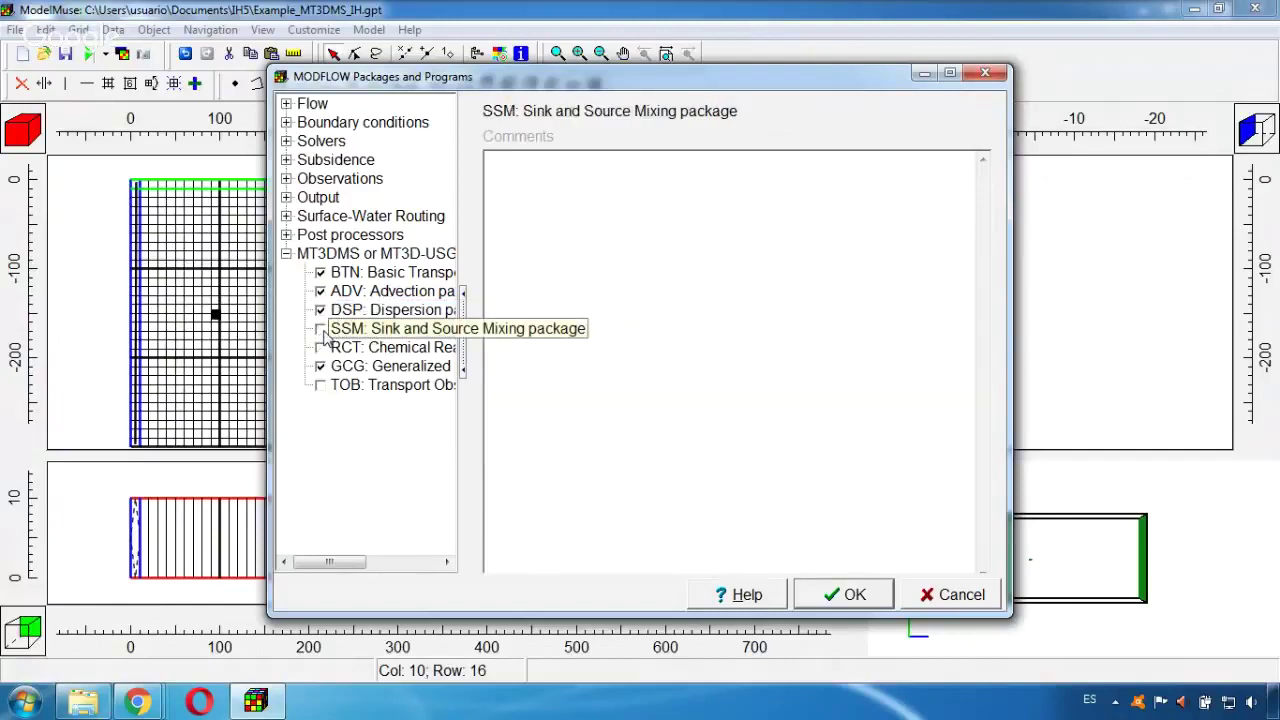
pyautogui.click(321, 331)
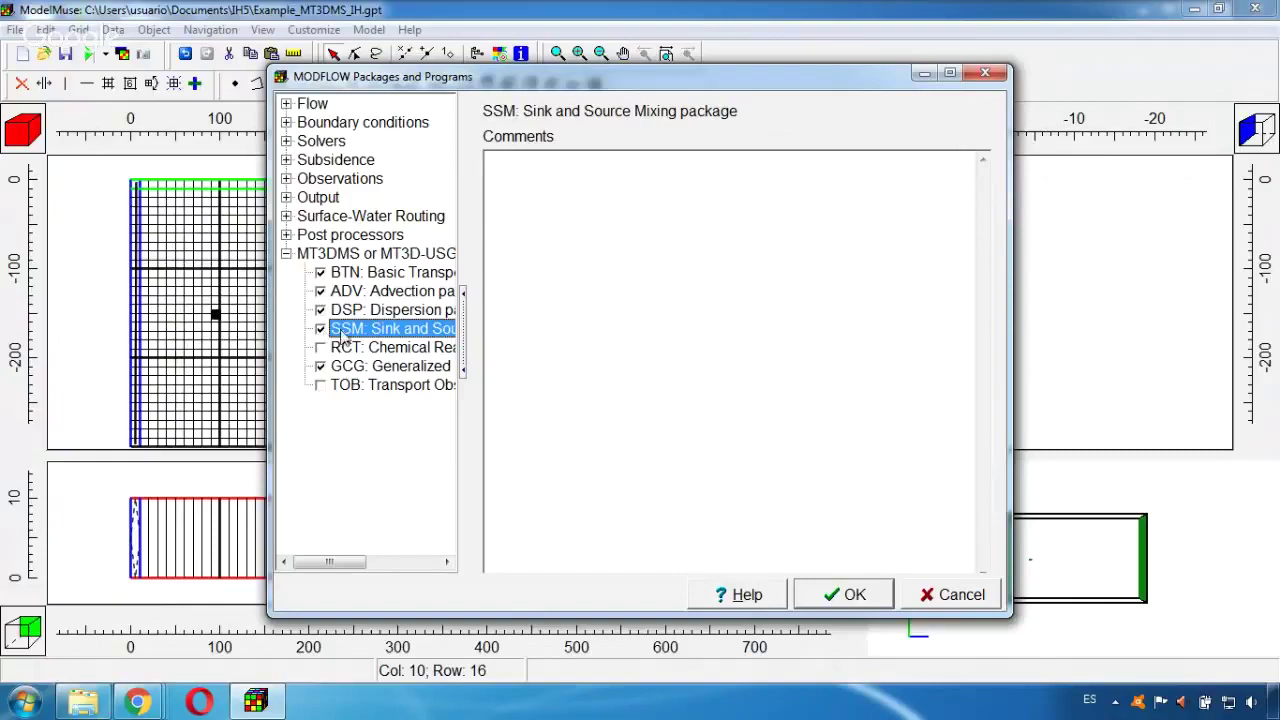
pyautogui.click(851, 592)
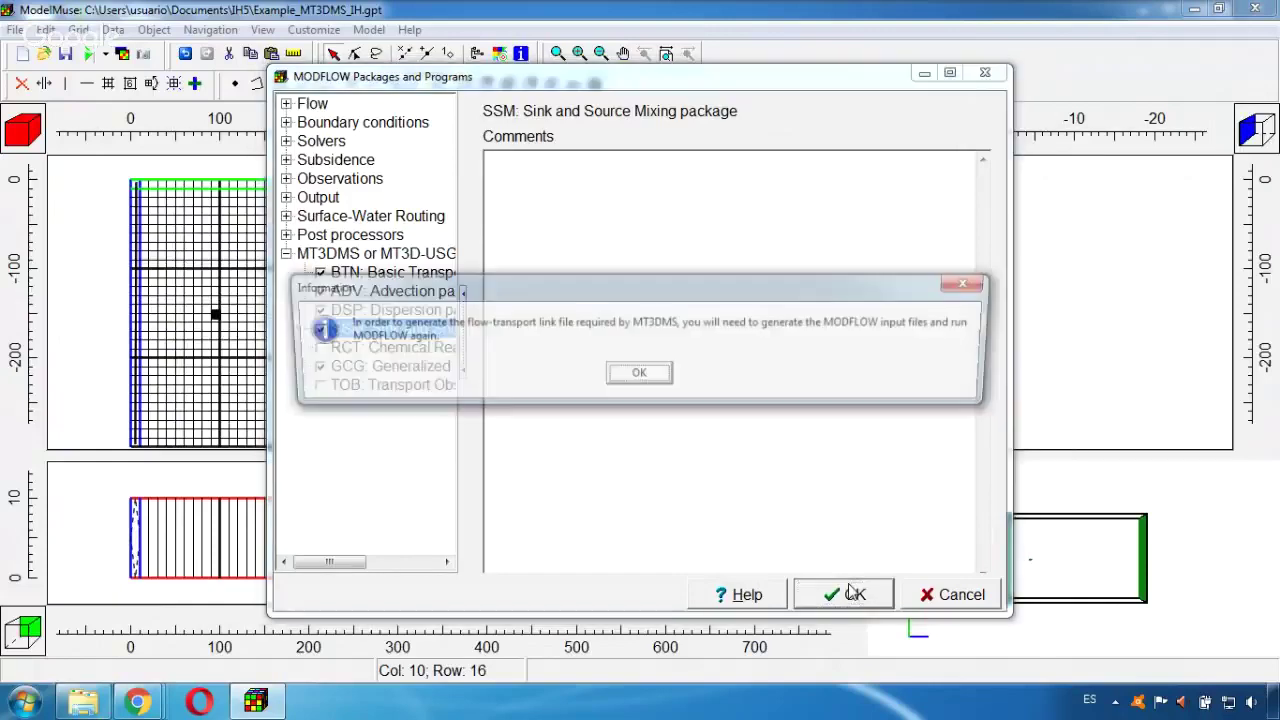
pyautogui.click(639, 376)
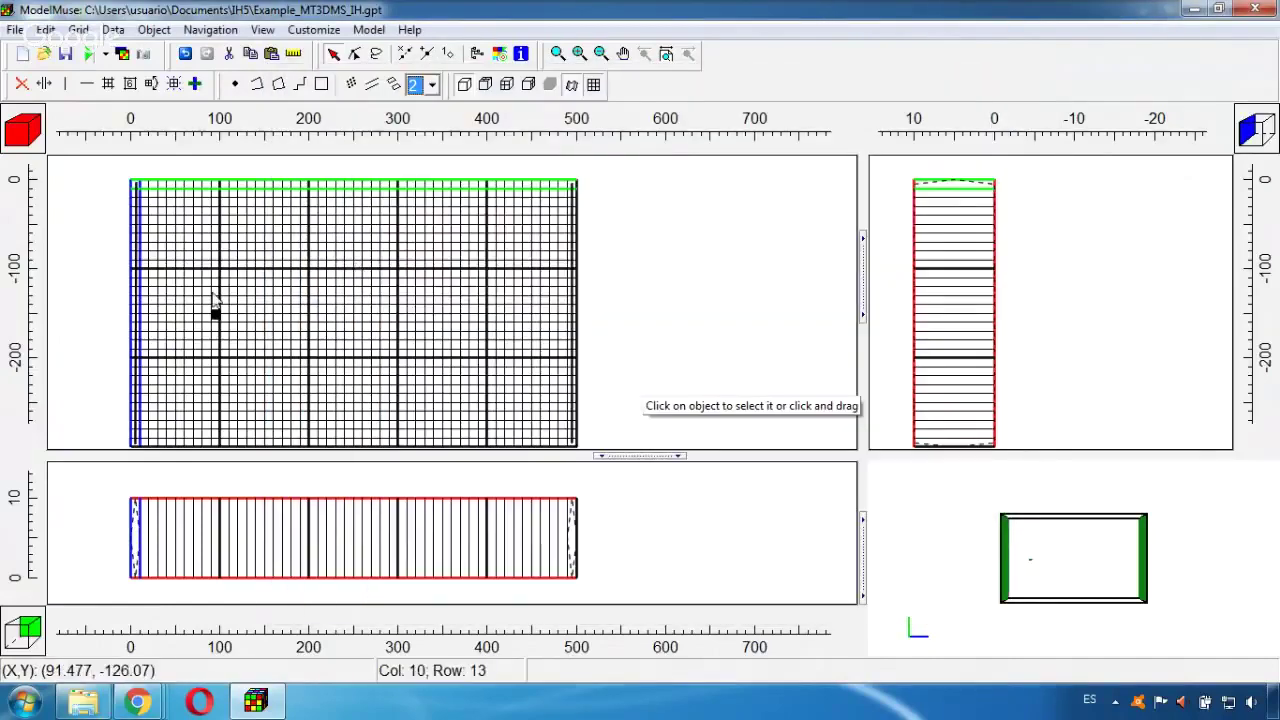
# Step: Enable sink and source mixing (SSM) among the Well object's MODFLOW features
pyautogui.doubleClick(216, 317)
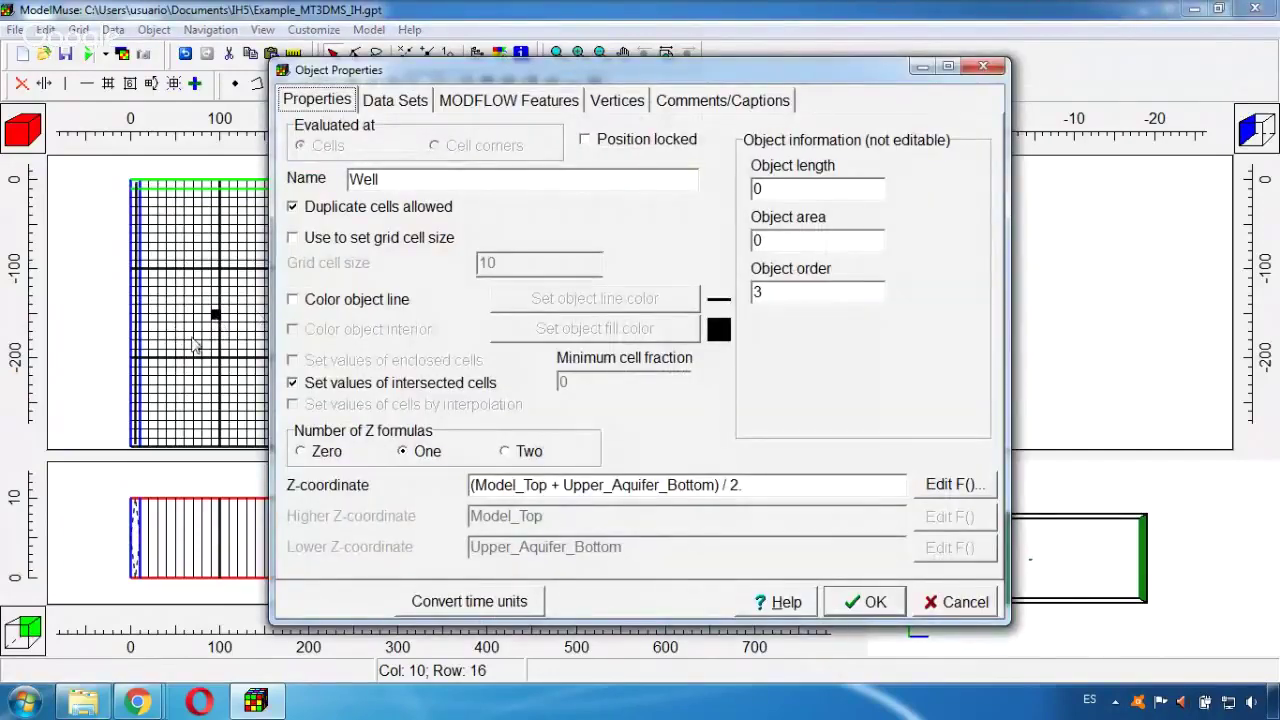
pyautogui.click(507, 101)
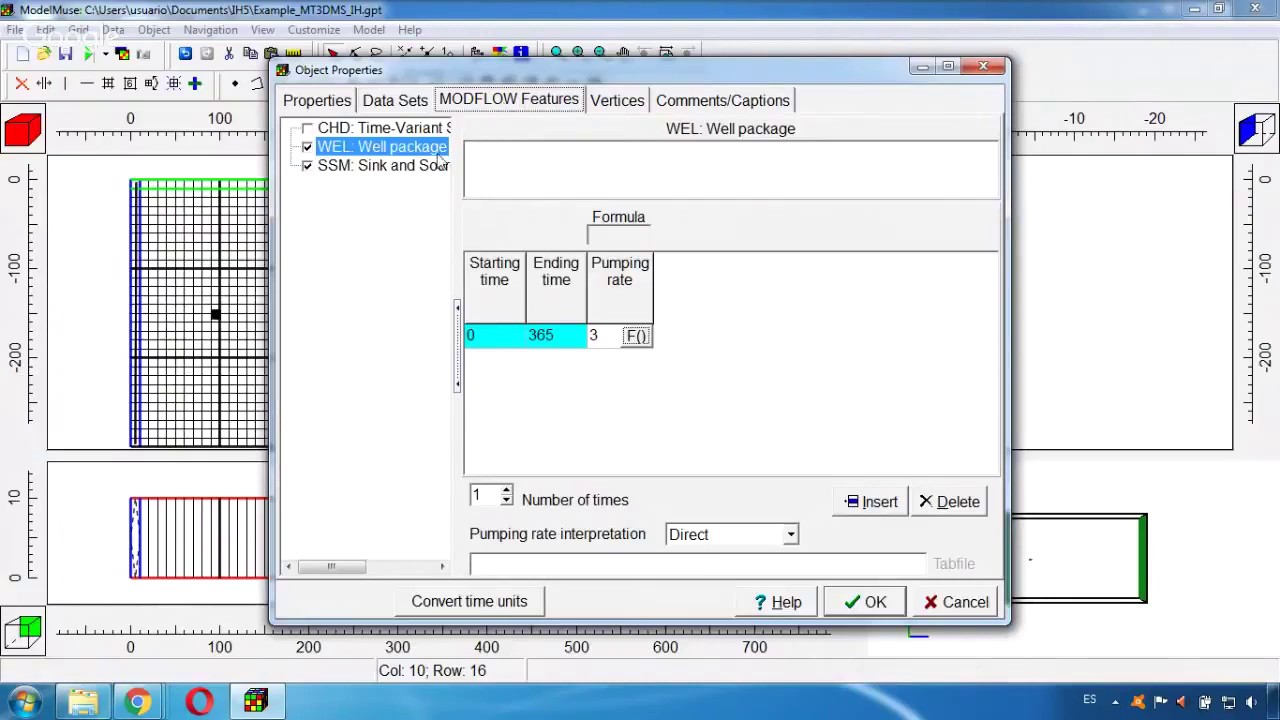
pyautogui.click(360, 172)
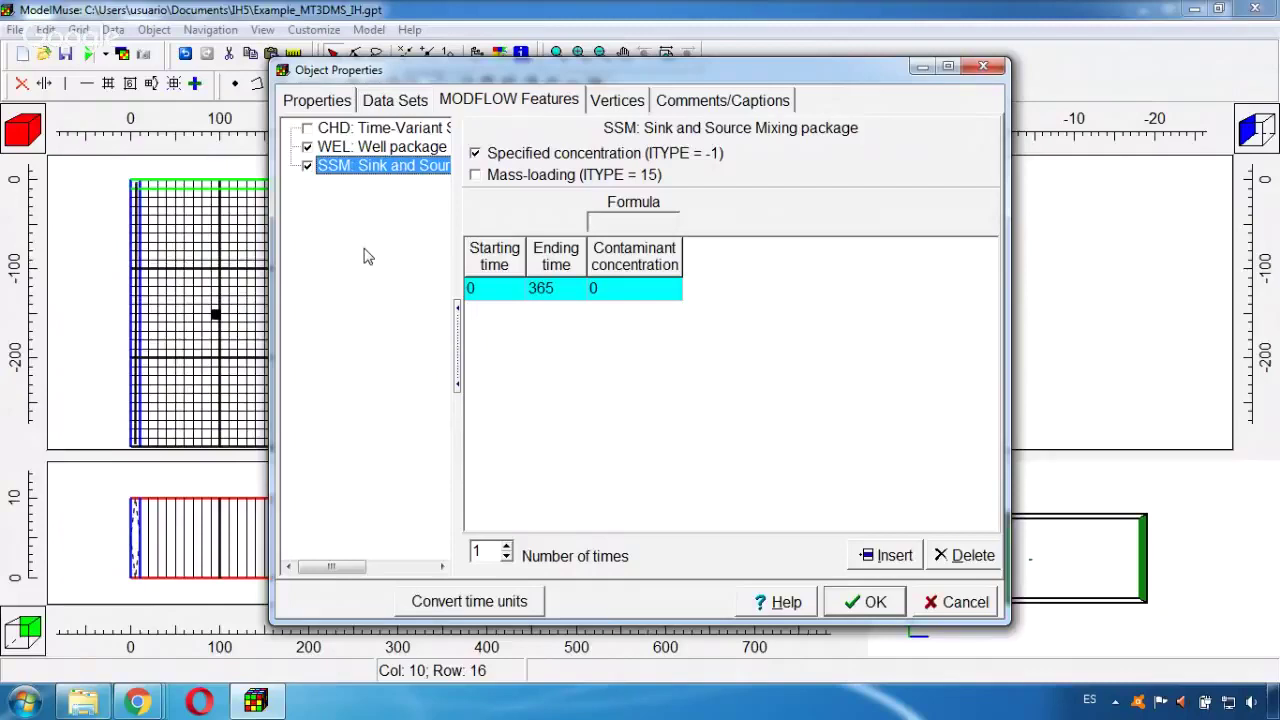
pyautogui.click(307, 166)
# Step: Set the well's SSM period from 0 to 365 with contaminant concentration 1000
pyautogui.click(486, 291)
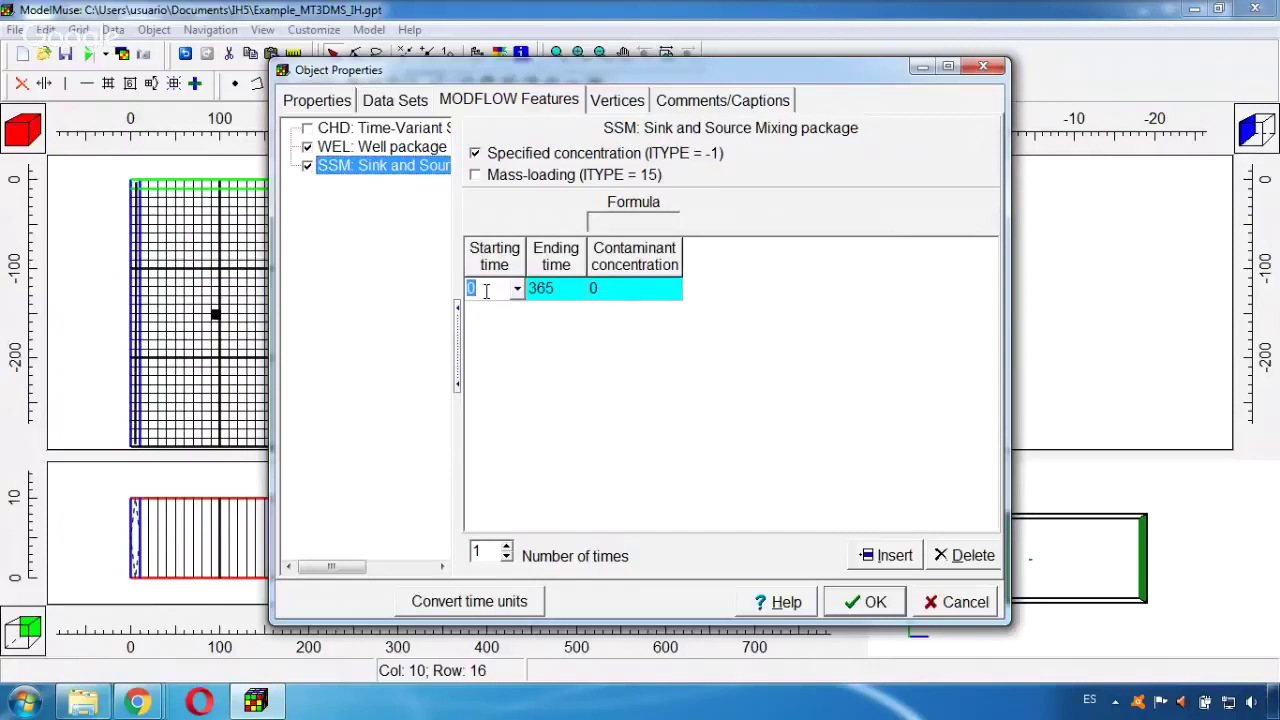
pyautogui.click(517, 289)
pyautogui.click(495, 310)
pyautogui.click(550, 289)
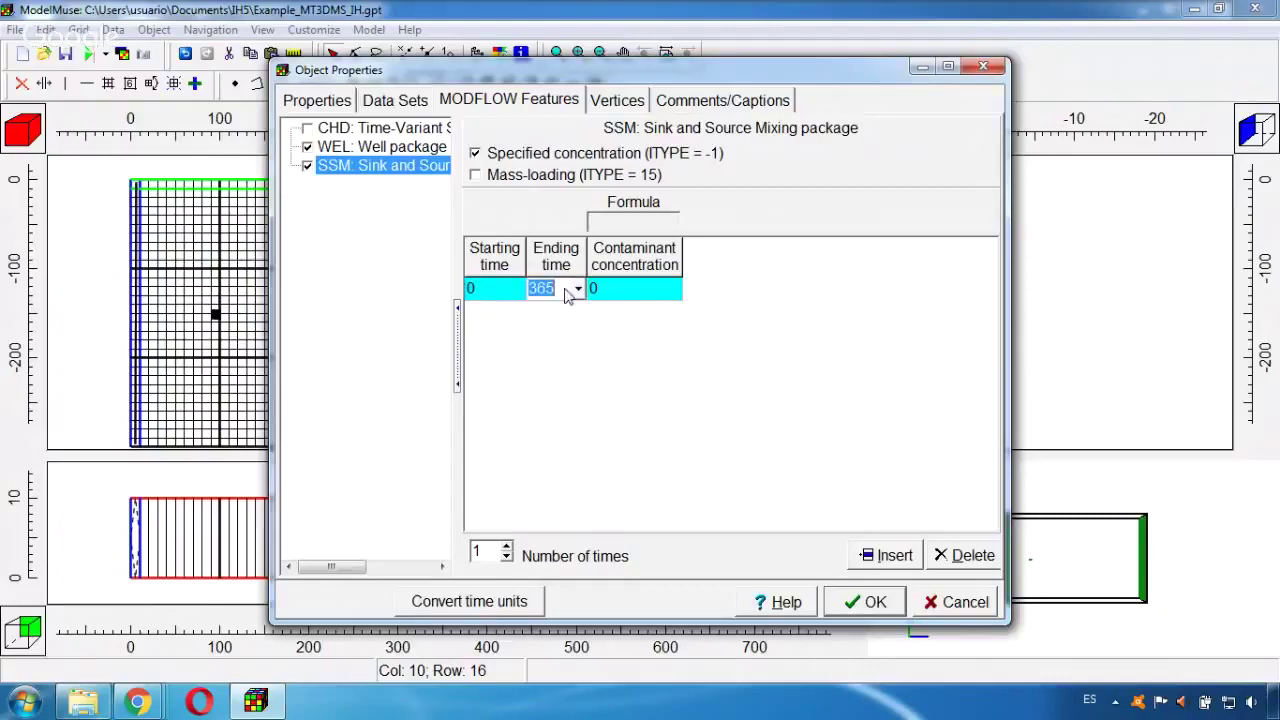
pyautogui.click(573, 345)
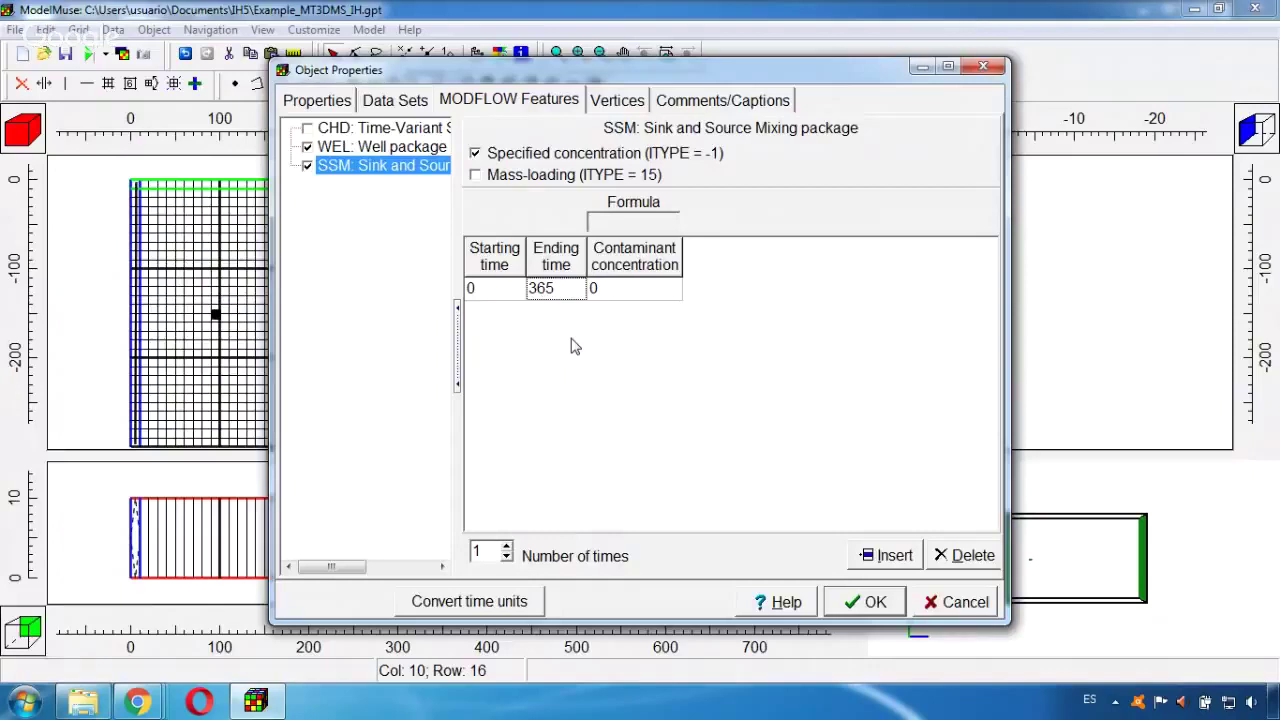
pyautogui.click(597, 288)
pyautogui.click(597, 288)
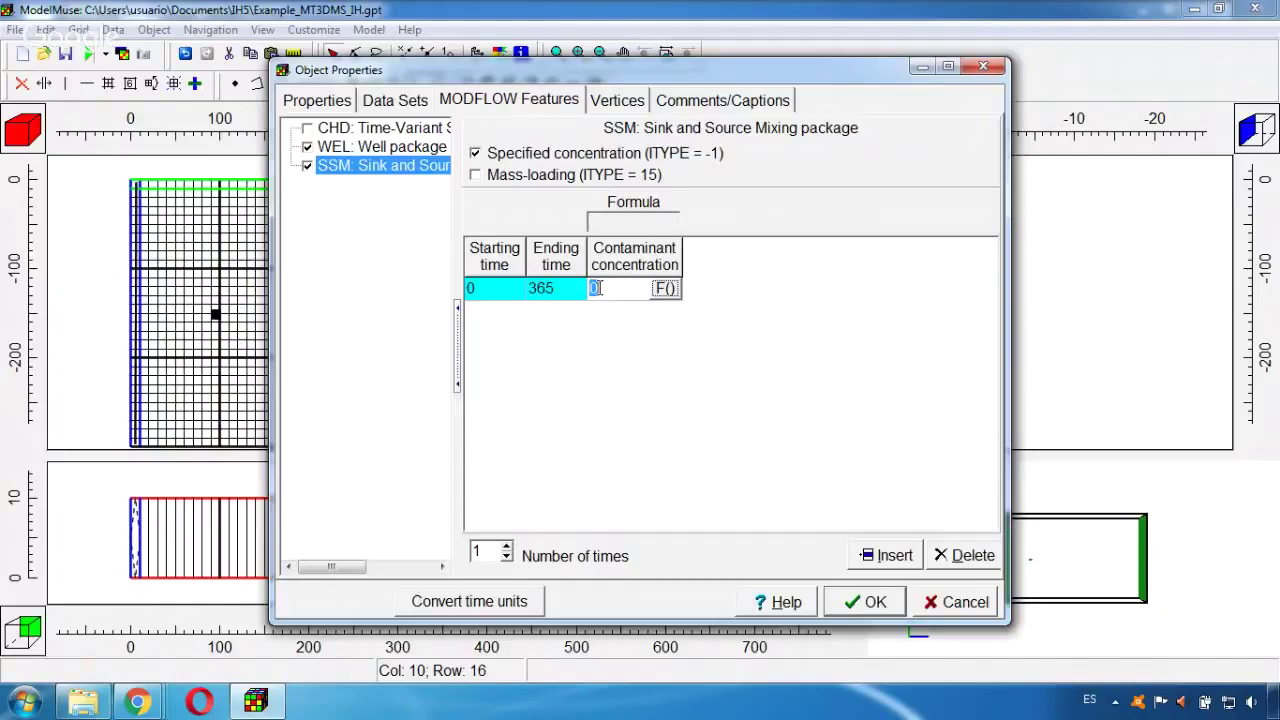
pyautogui.write('1000')
pyautogui.click(725, 443)
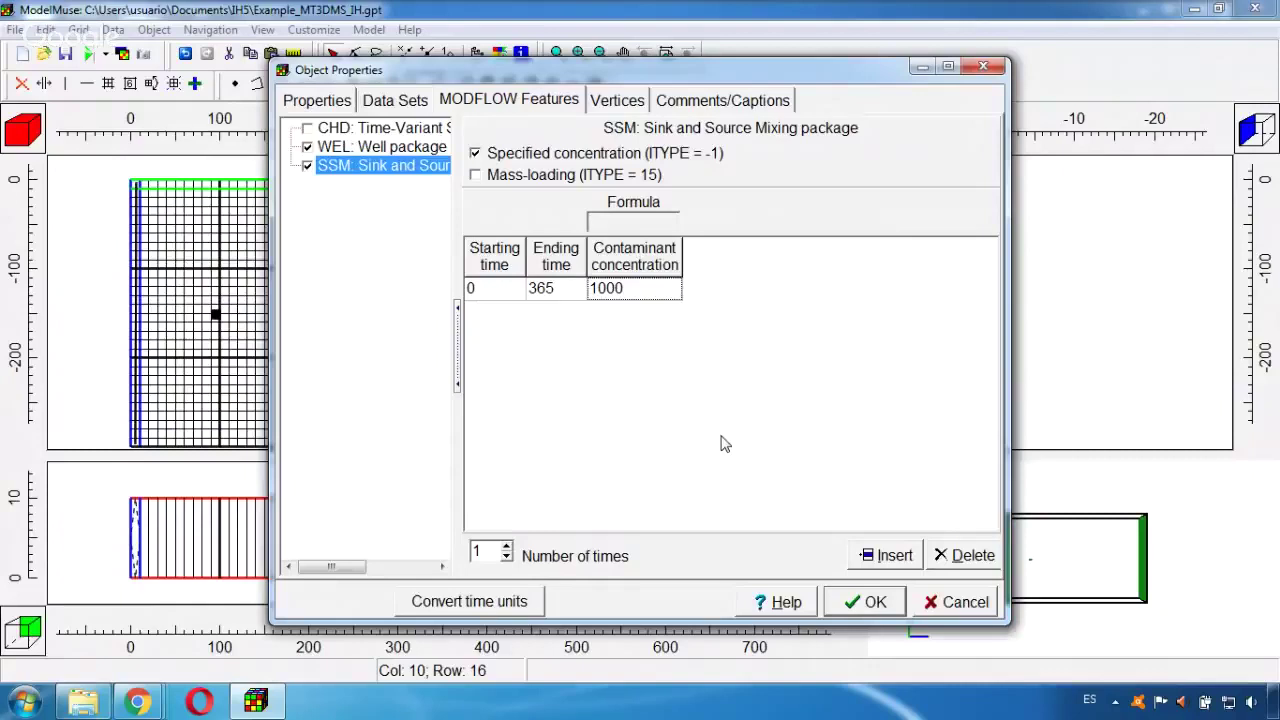
pyautogui.click(865, 603)
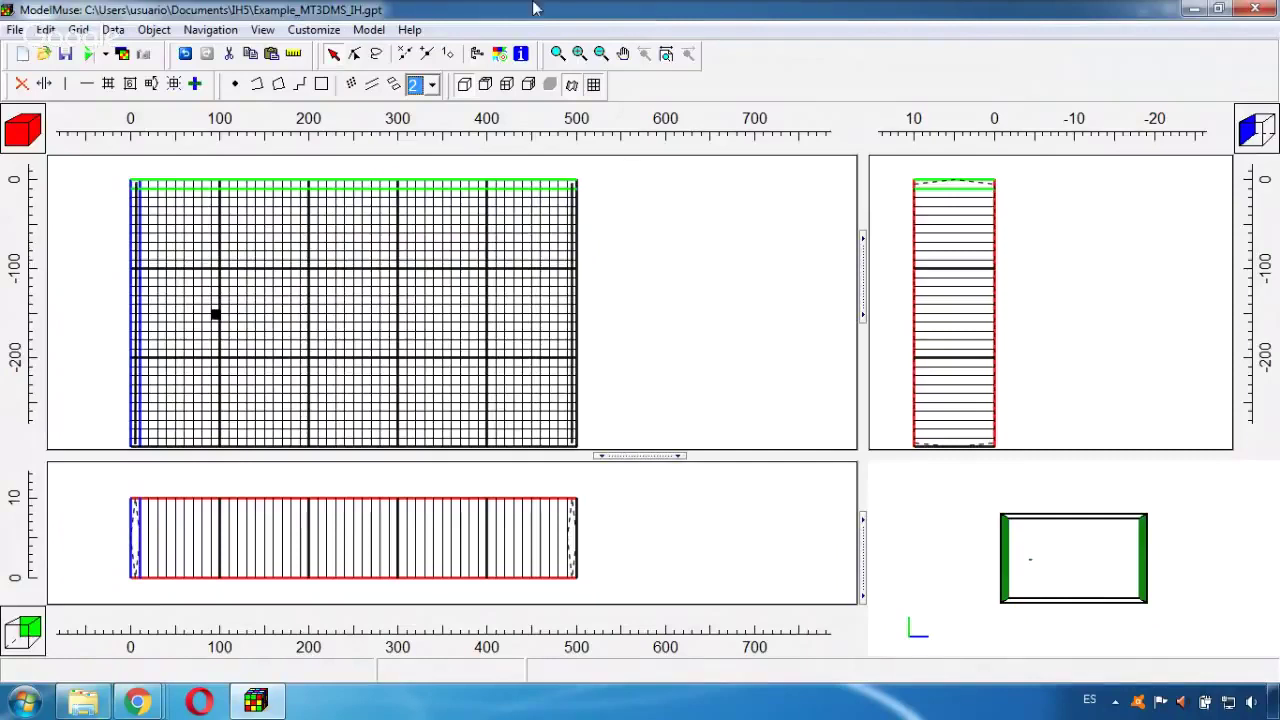
# Step: Run MODFLOW-2005, then close the monitor, listing file, console and warnings list
pyautogui.click(89, 55)
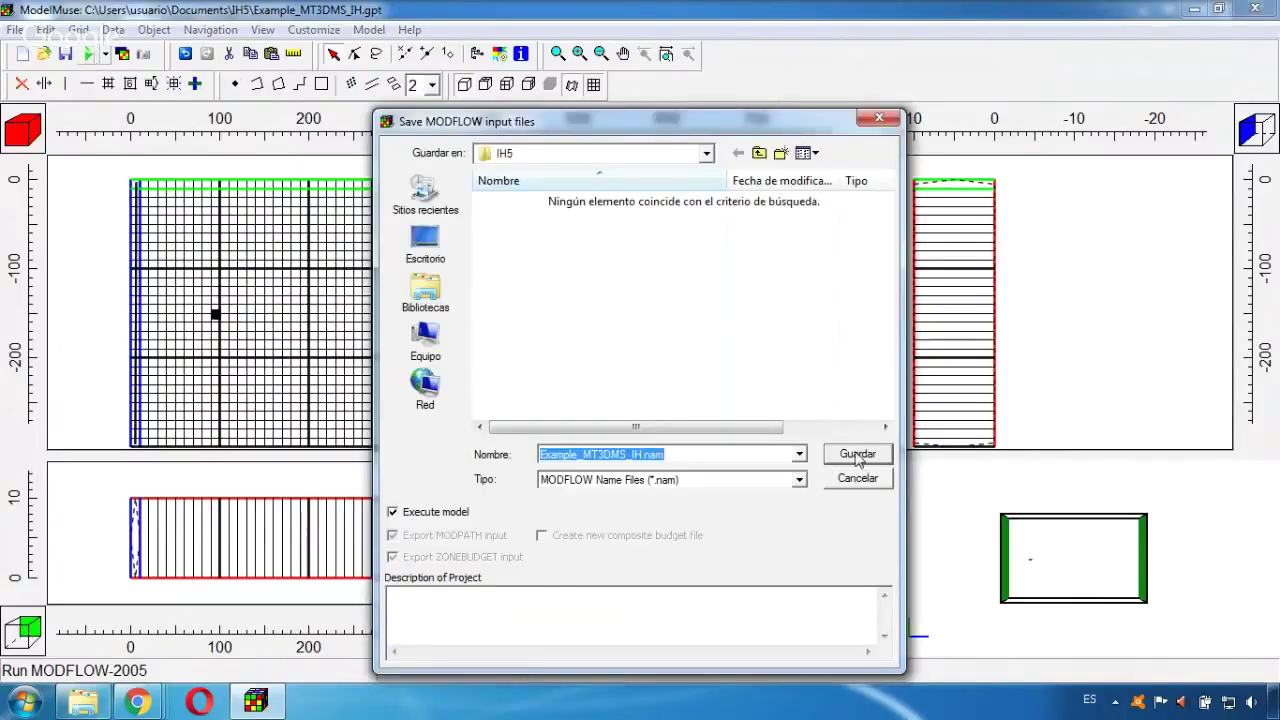
pyautogui.click(857, 455)
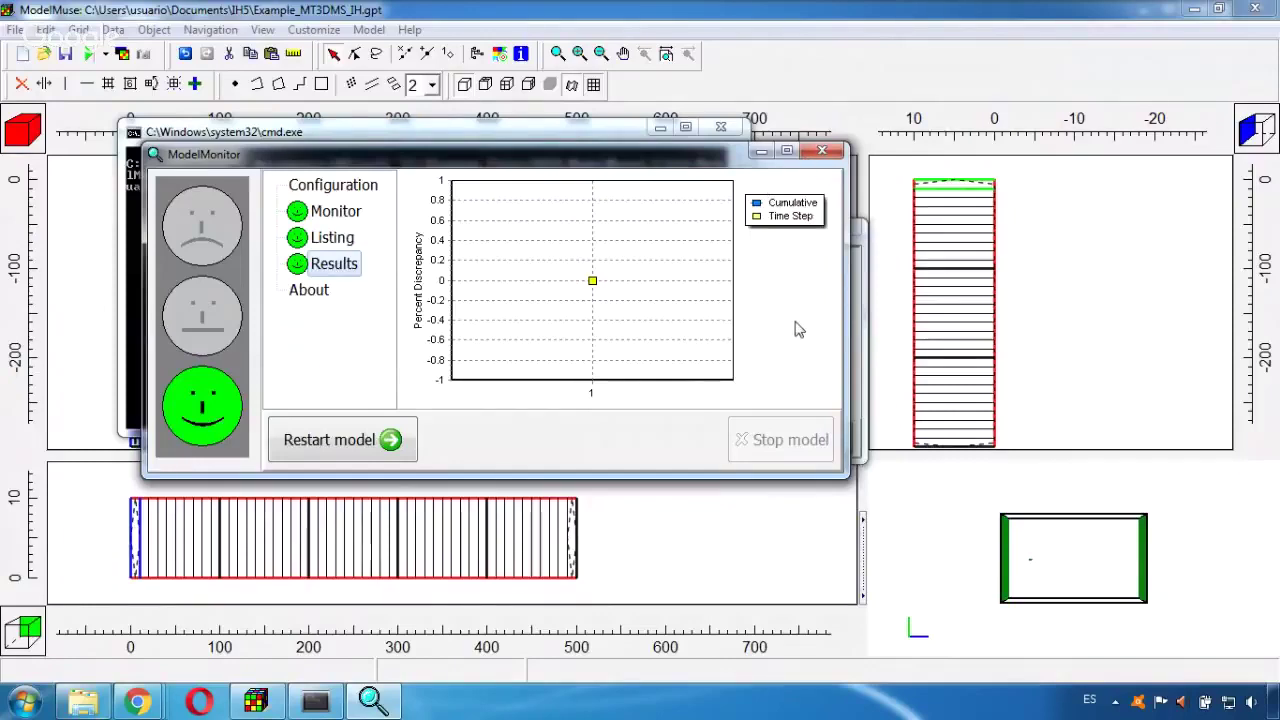
pyautogui.click(822, 152)
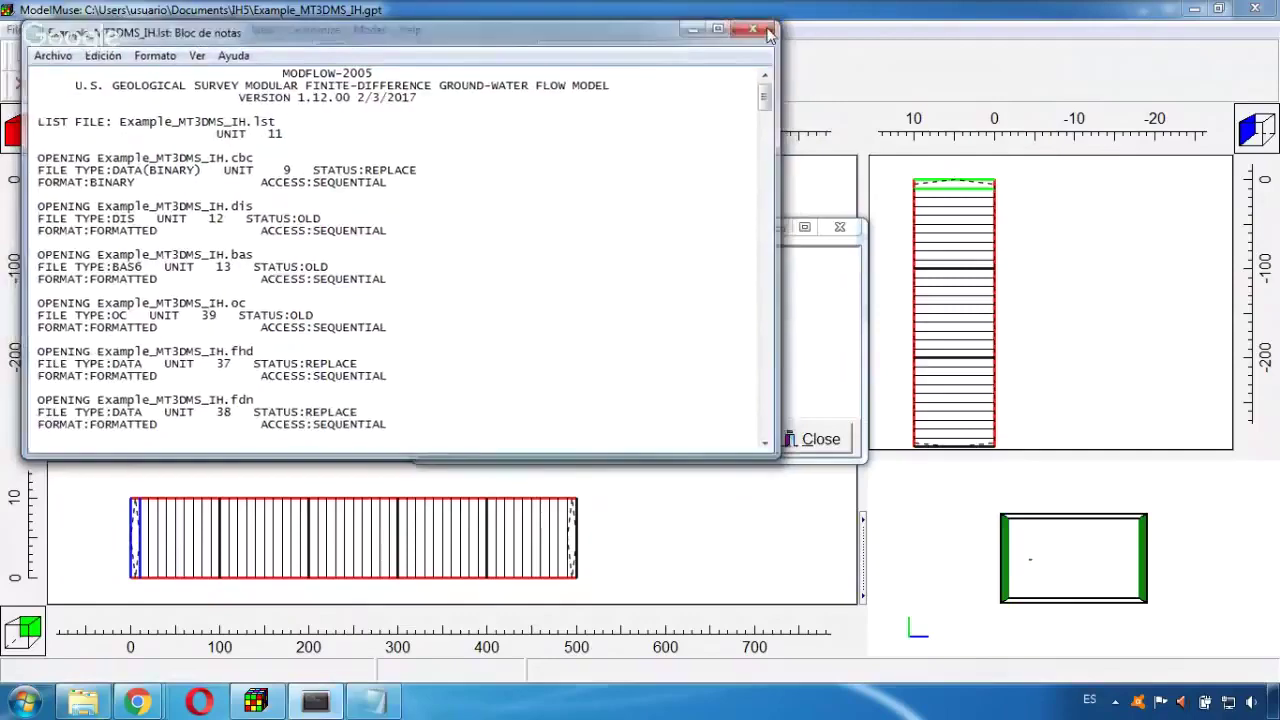
pyautogui.click(767, 33)
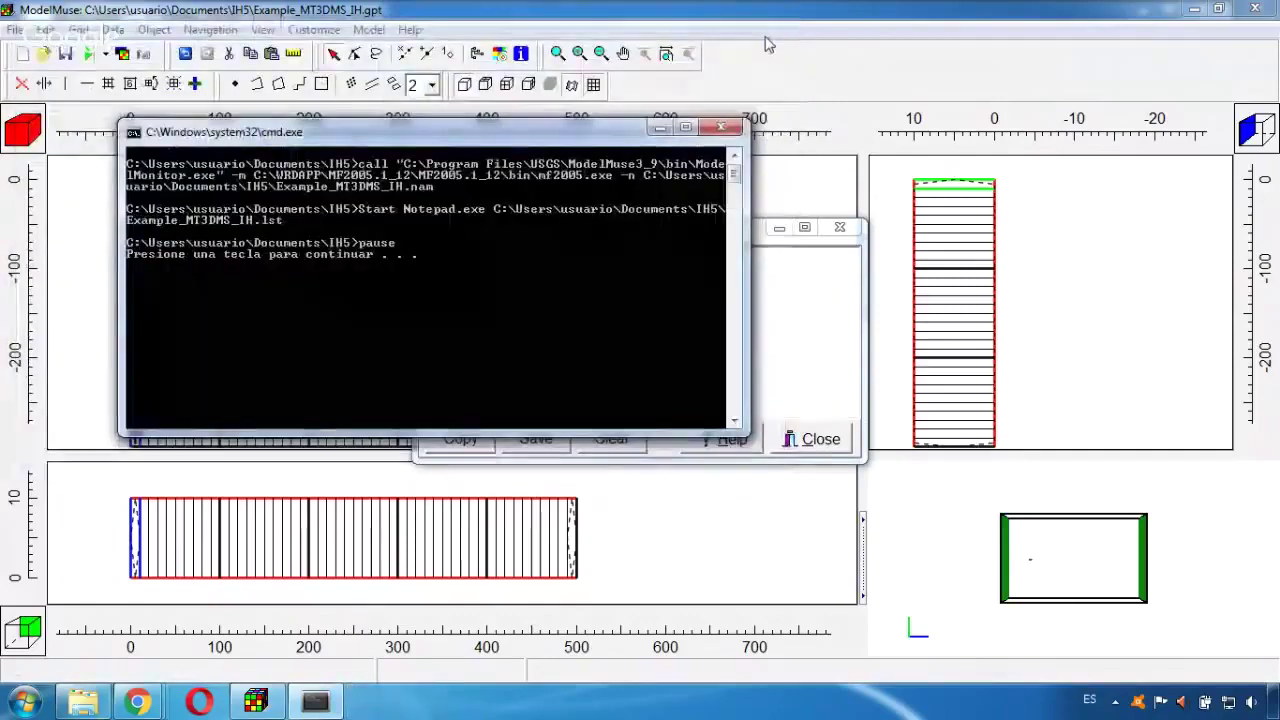
pyautogui.click(729, 131)
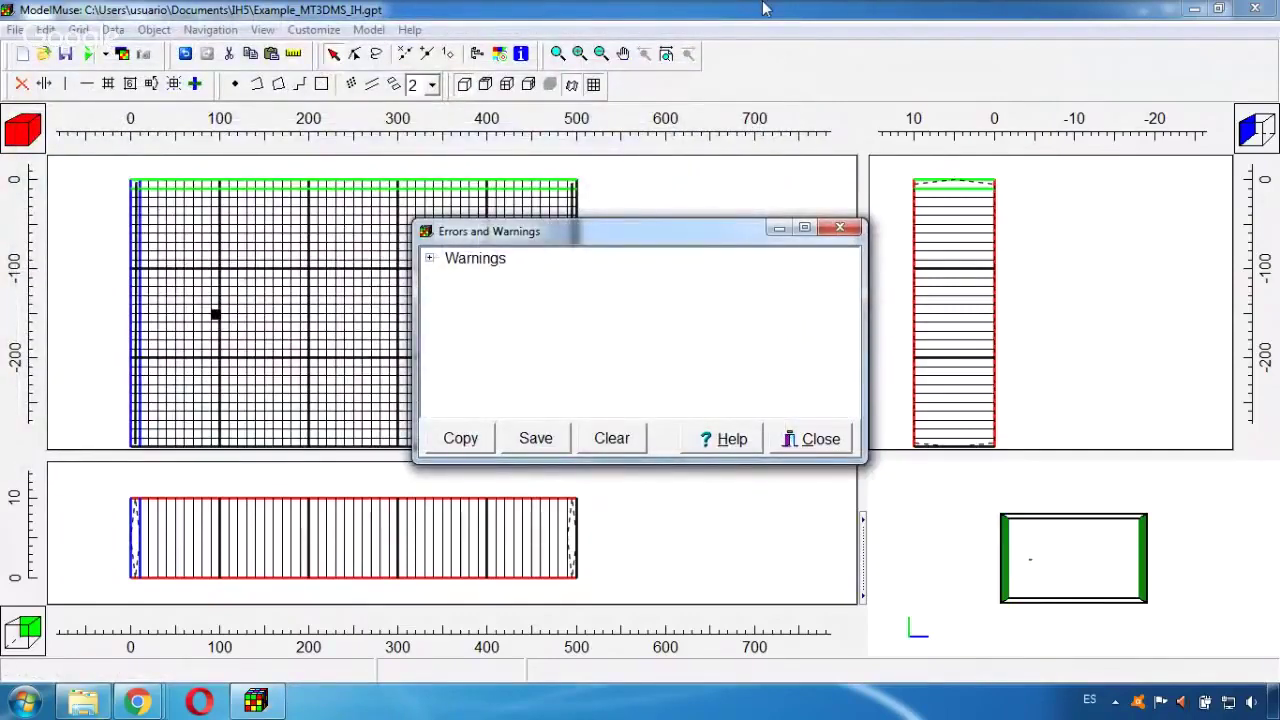
pyautogui.click(763, 8)
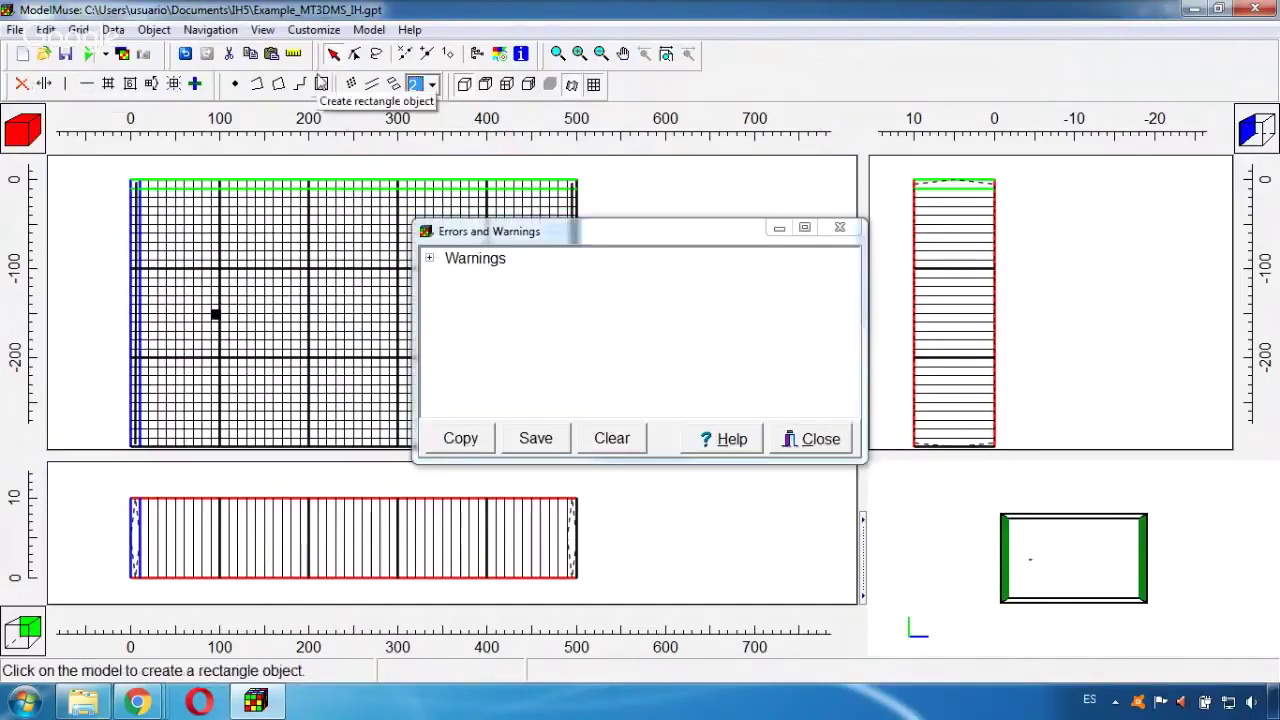
pyautogui.click(843, 232)
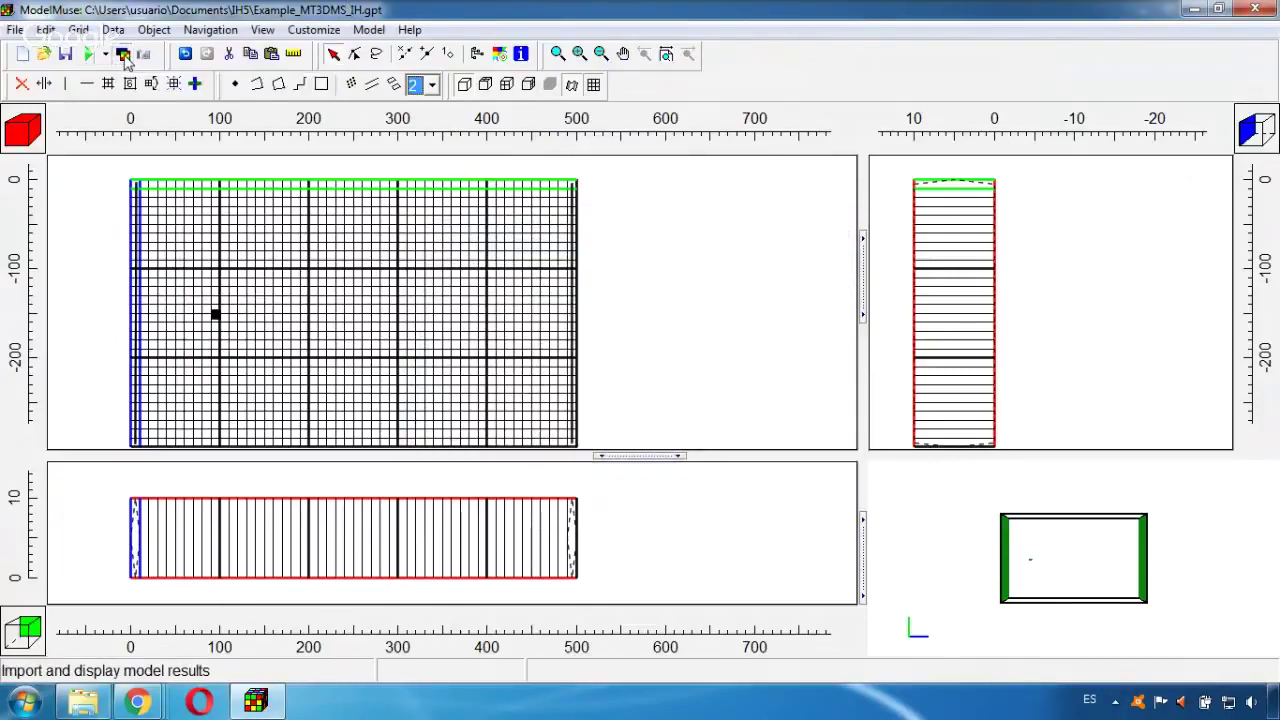
# Step: Import Example_MT3DMS_IH.fhd head results, updating the existing head data sets
pyautogui.click(123, 56)
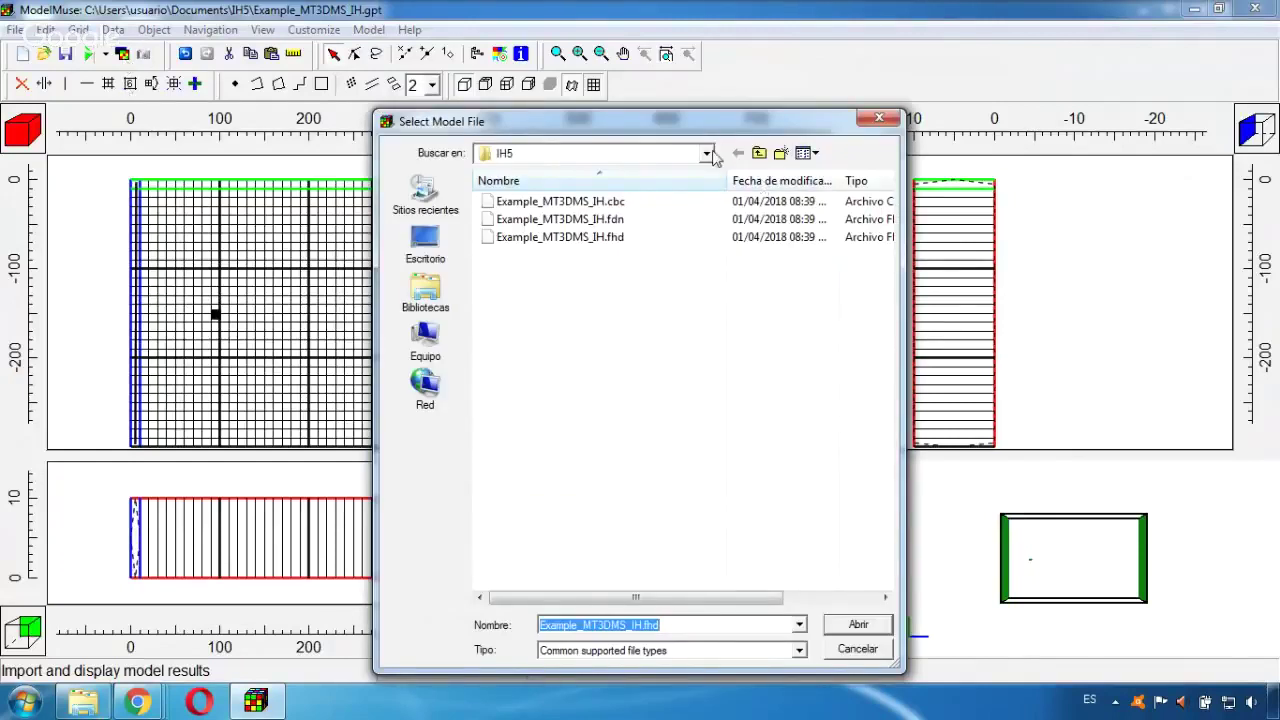
pyautogui.moveTo(711, 135); pyautogui.dragTo(696, 89)
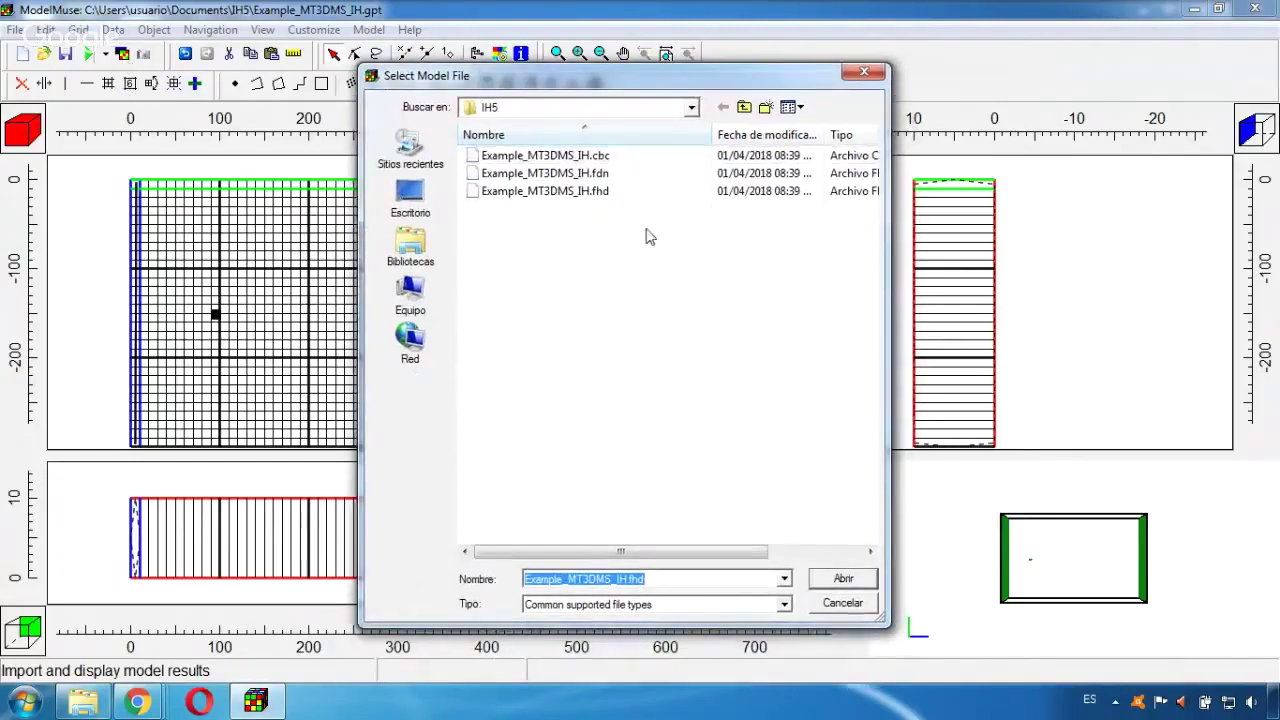
pyautogui.click(604, 194)
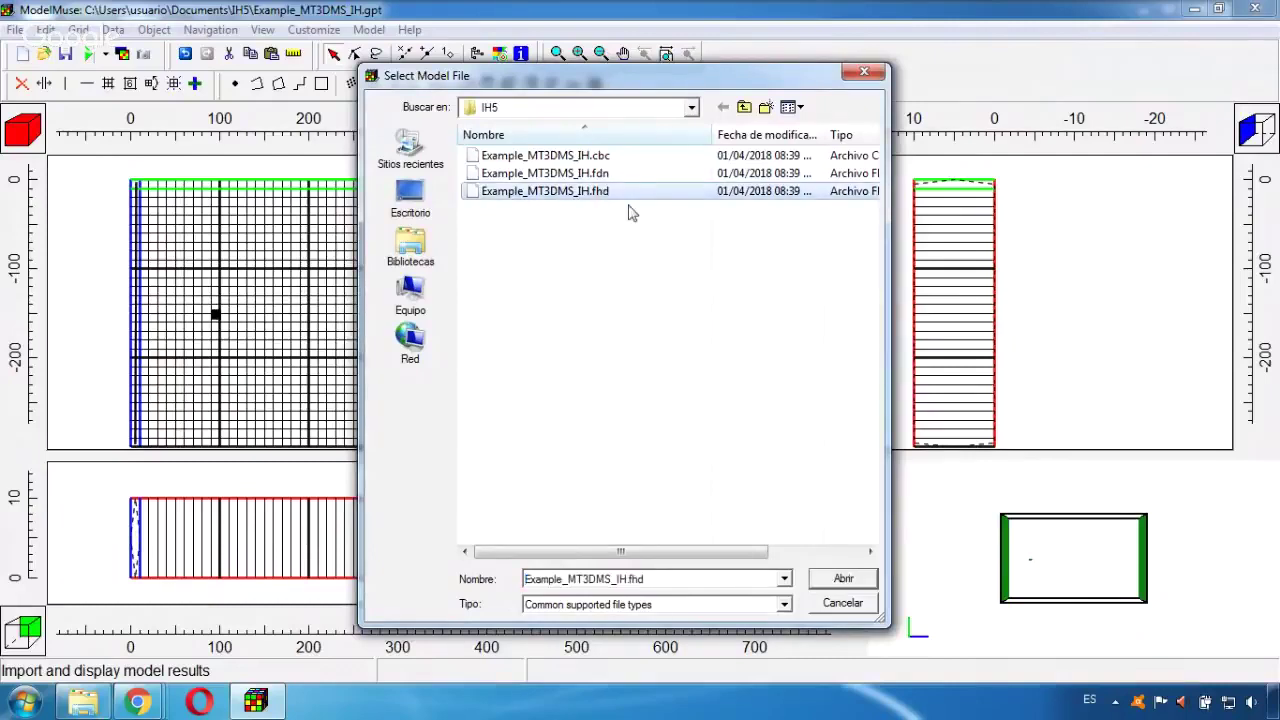
pyautogui.click(844, 580)
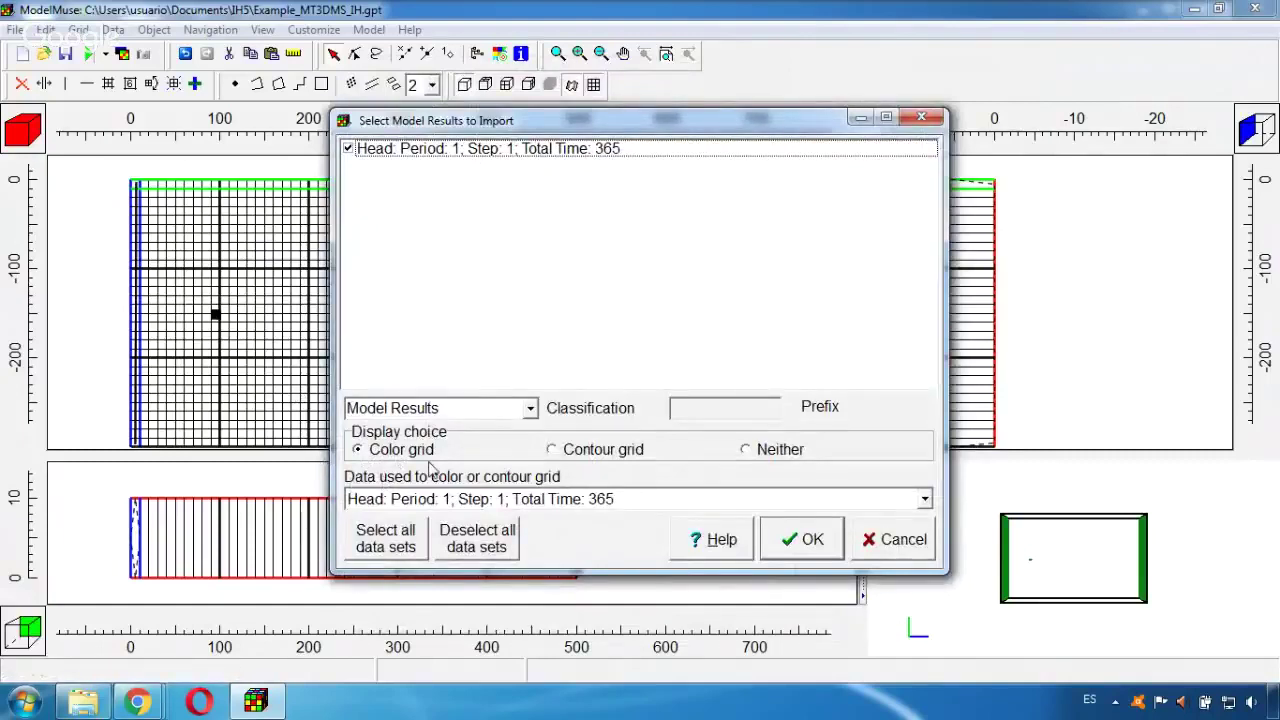
pyautogui.click(812, 540)
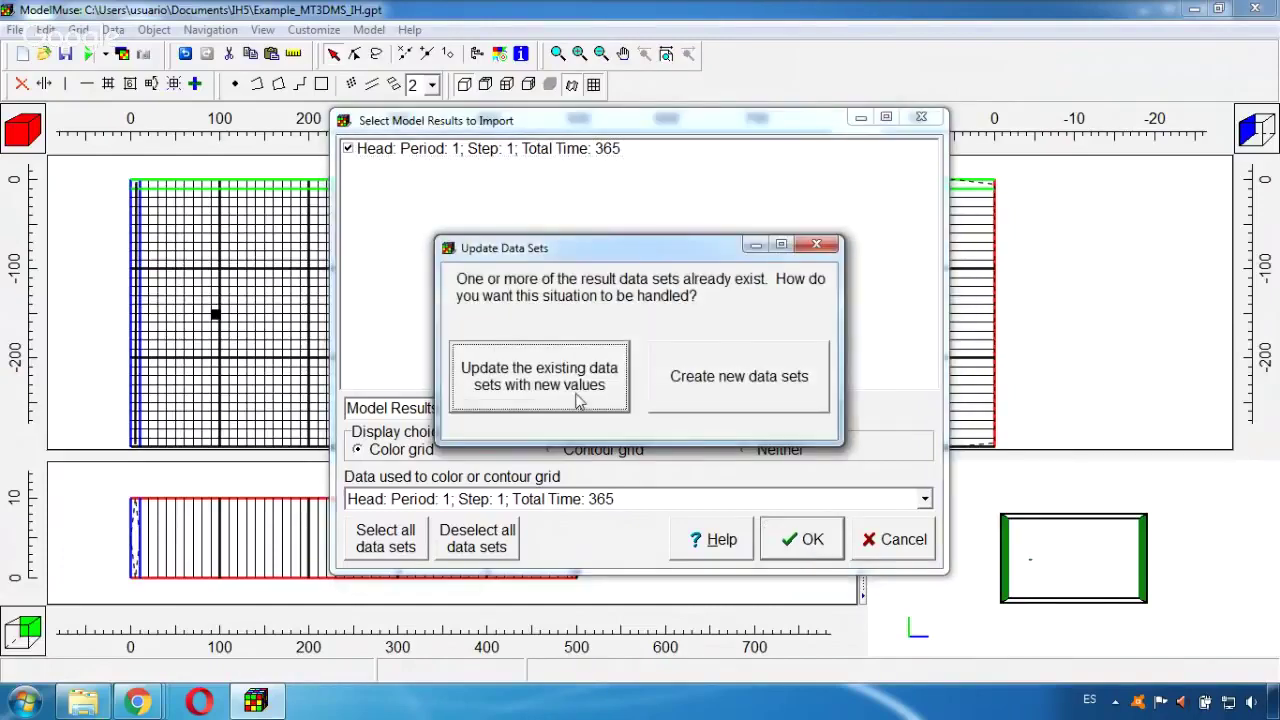
pyautogui.click(577, 400)
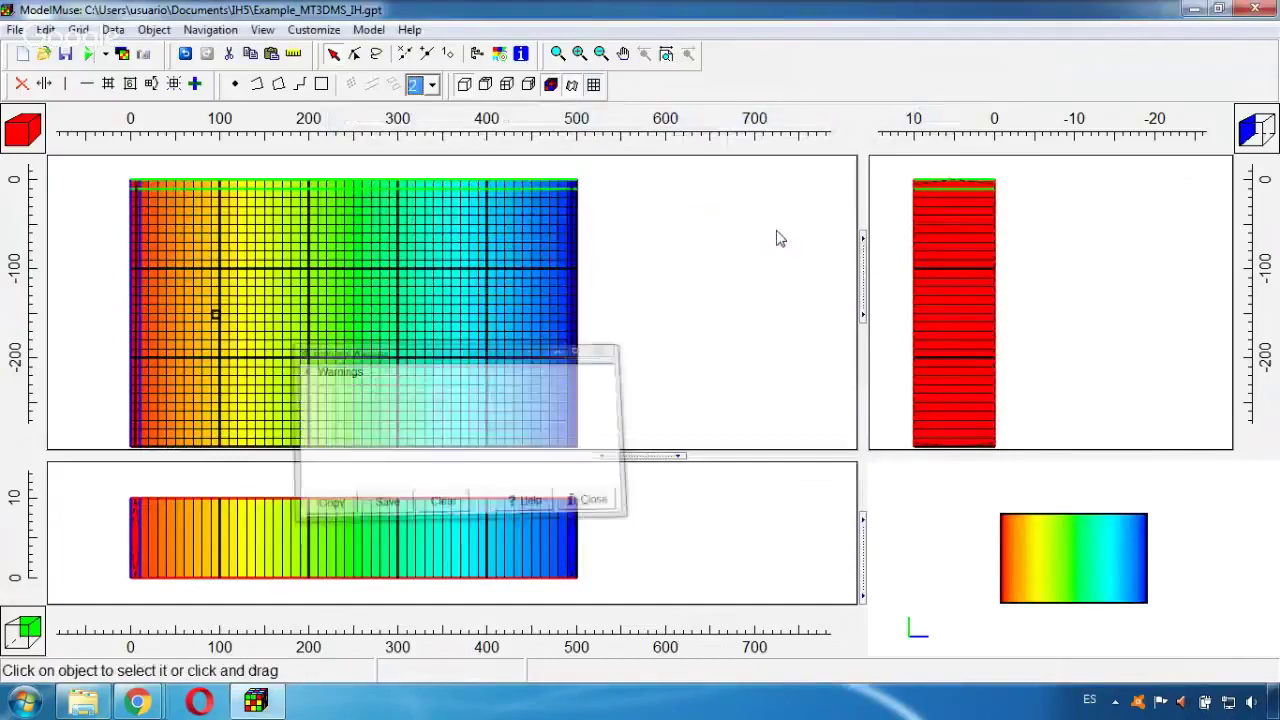
pyautogui.click(779, 230)
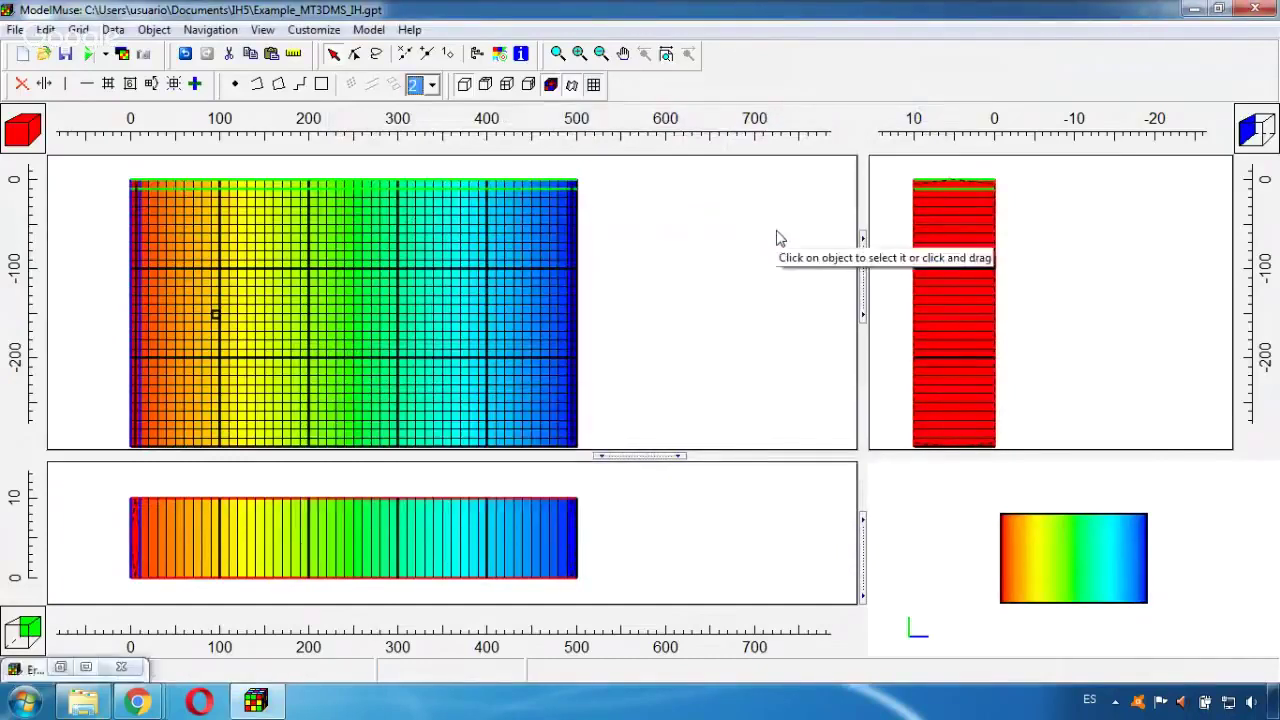
# Step: Set the Color Grid data set to 'none' in Data Visualization and apply
pyautogui.click(502, 56)
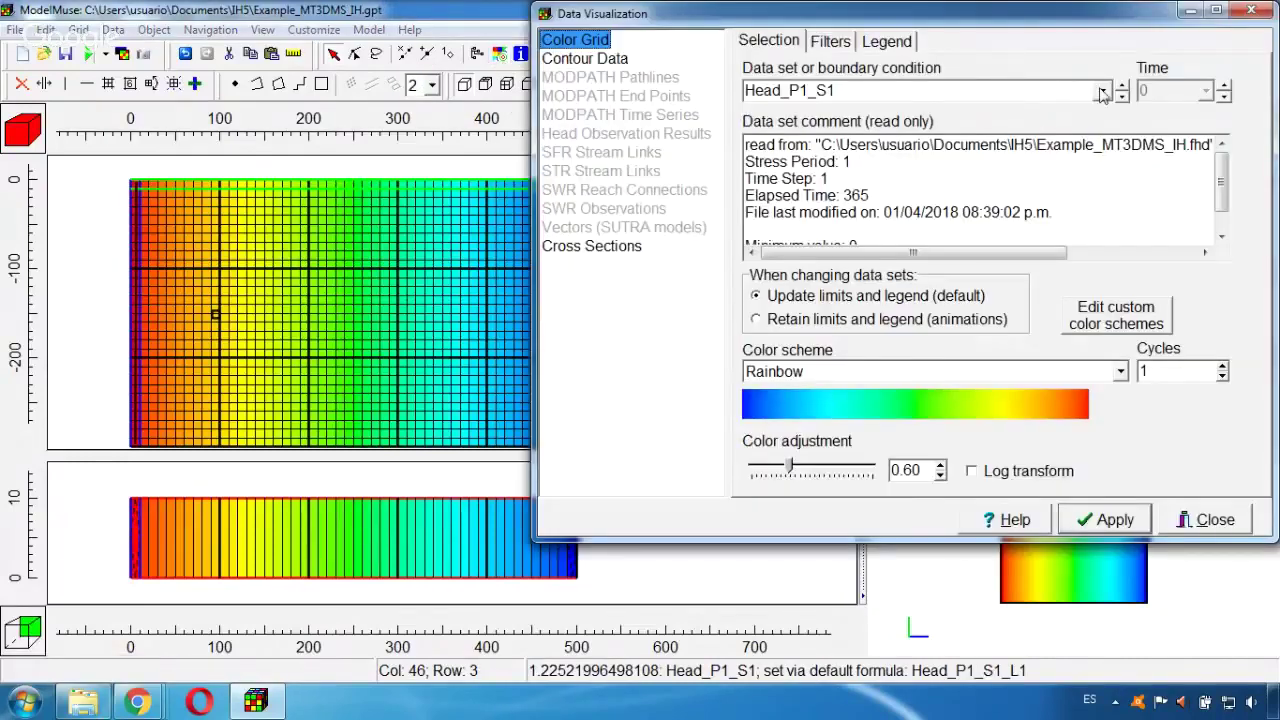
pyautogui.click(1101, 93)
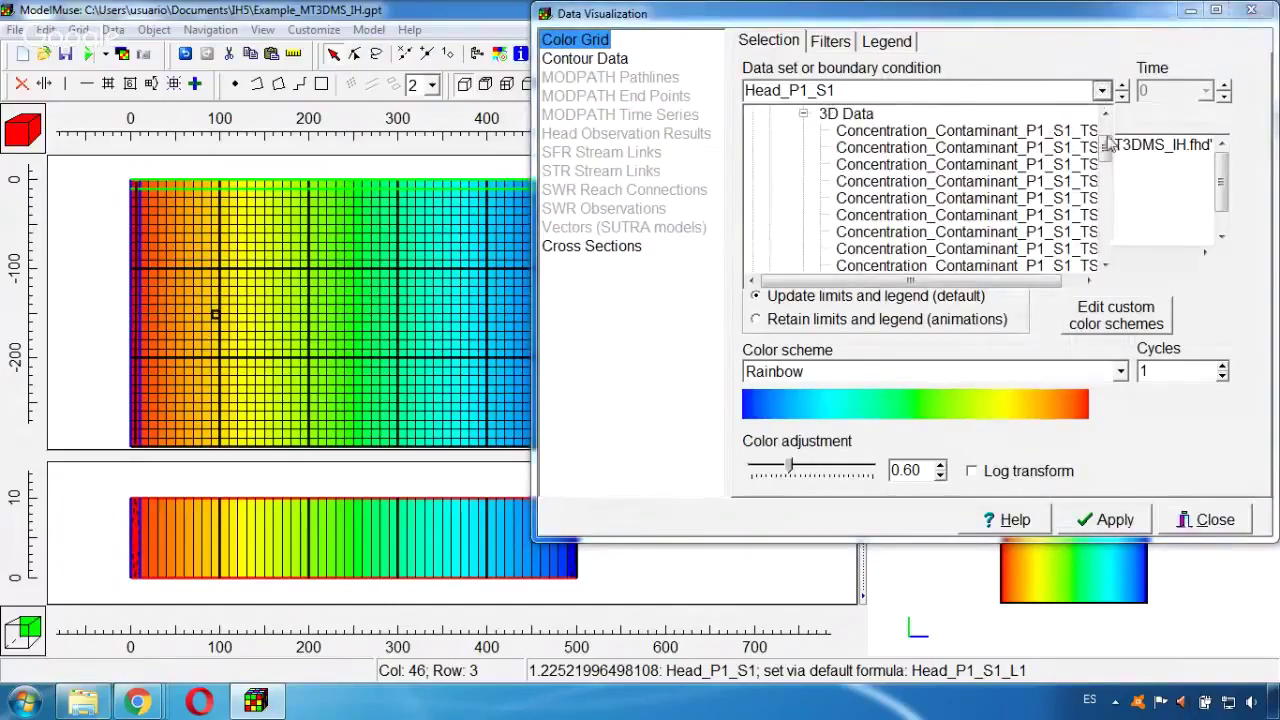
pyautogui.moveTo(1106, 148); pyautogui.dragTo(1106, 114)
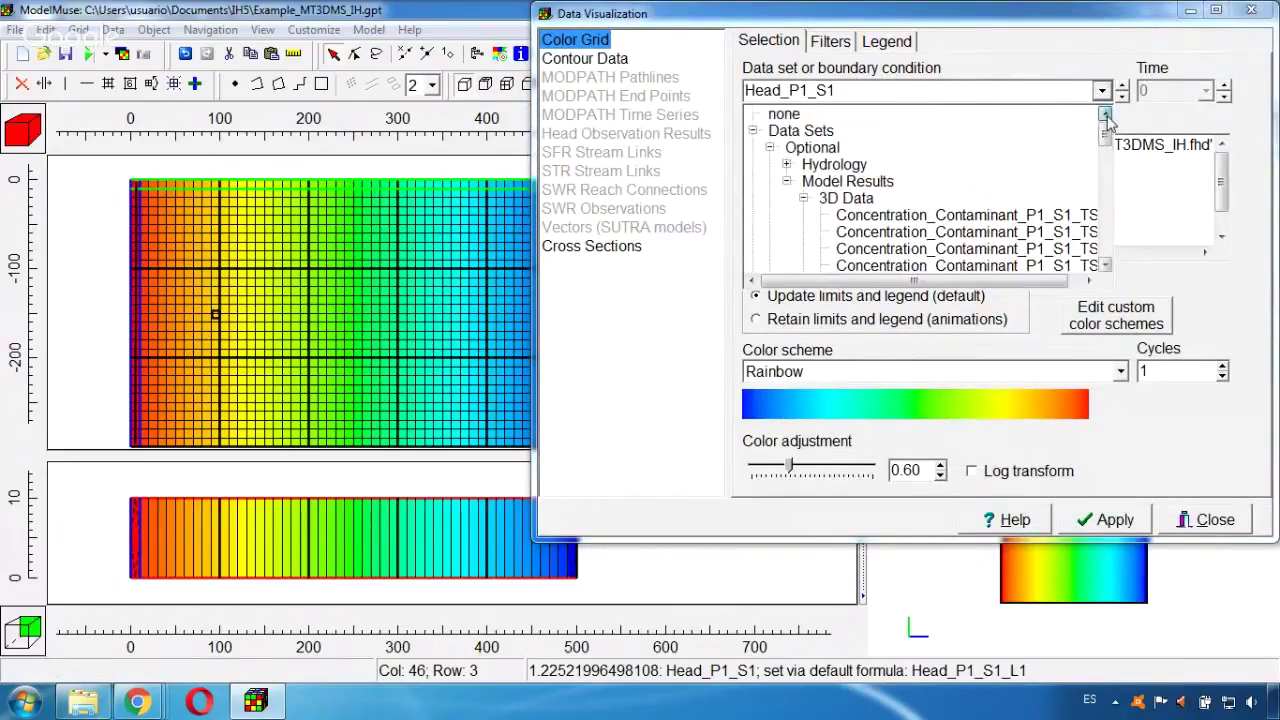
pyautogui.click(792, 118)
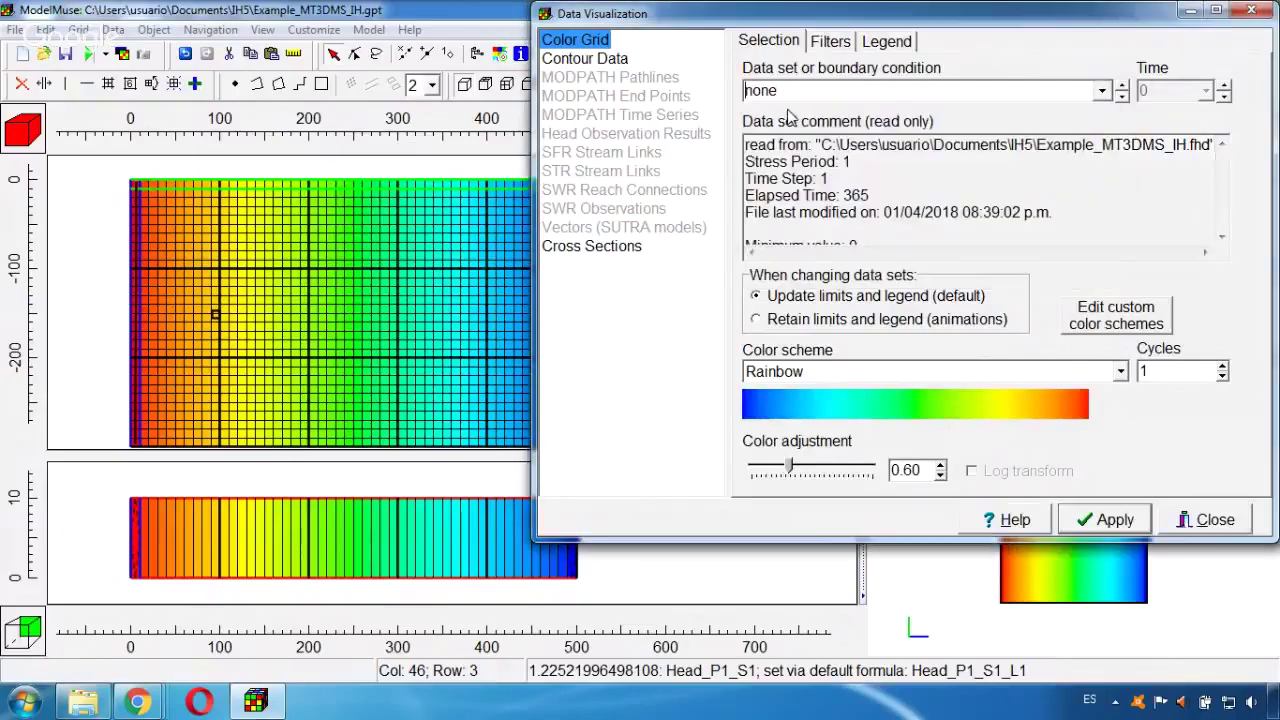
pyautogui.click(1123, 520)
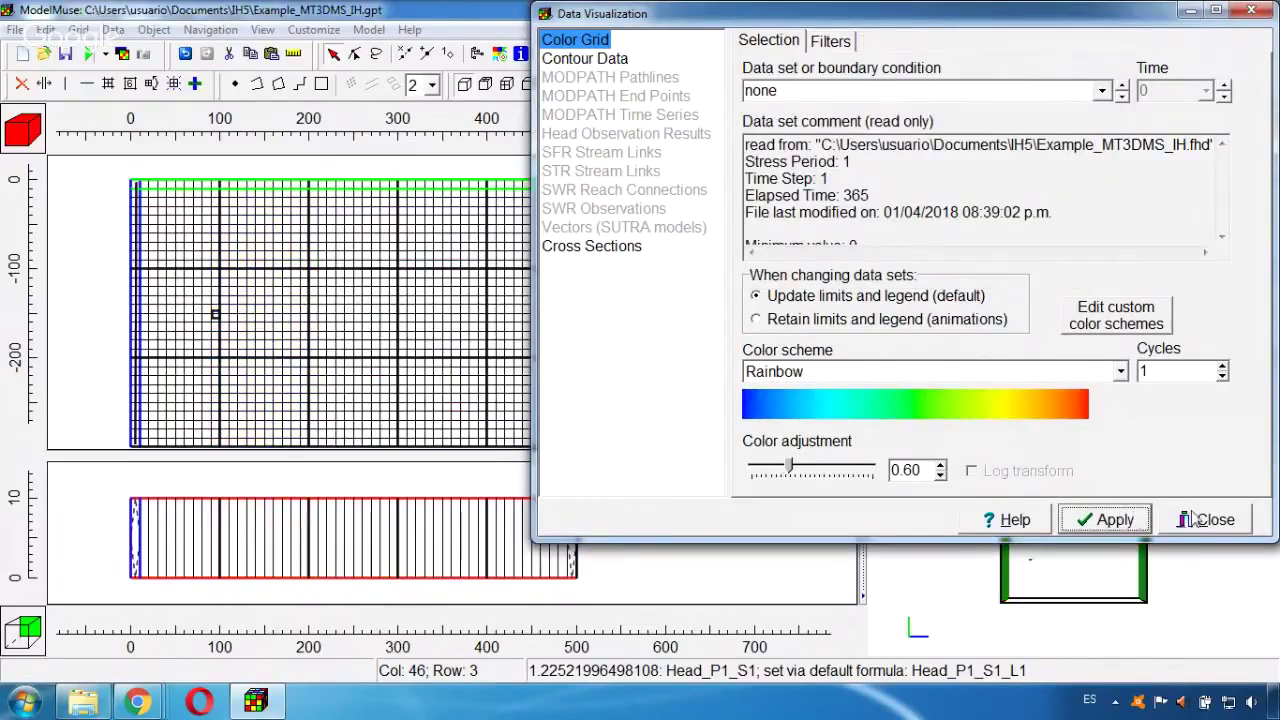
pyautogui.click(1205, 520)
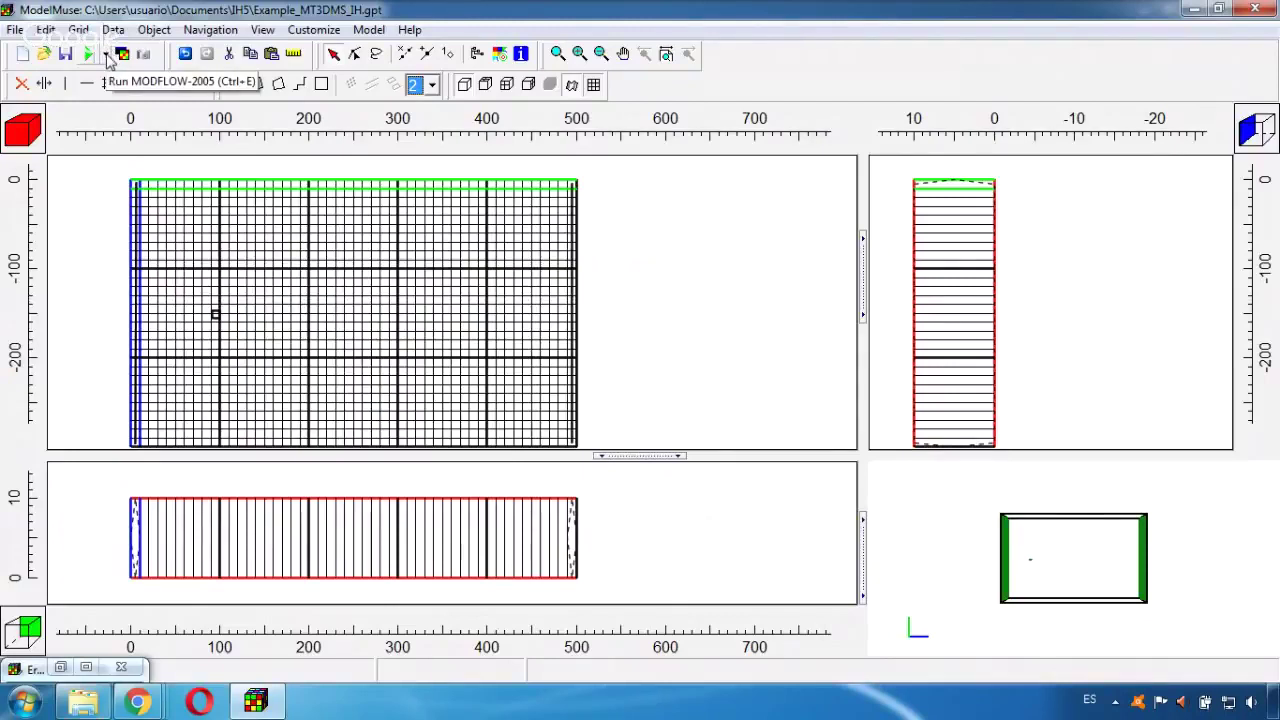
# Step: Export the MT3DMS input files and run MT3DMS, closing the listing file and console
pyautogui.click(106, 55)
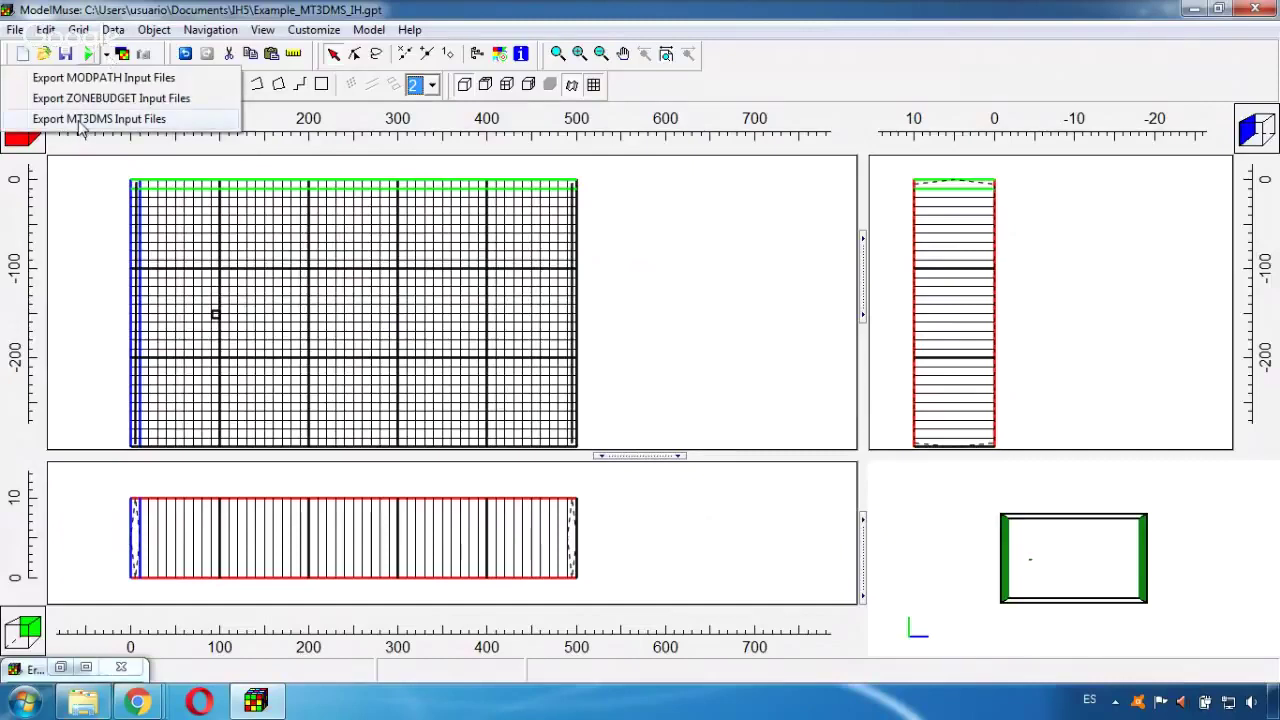
pyautogui.click(82, 120)
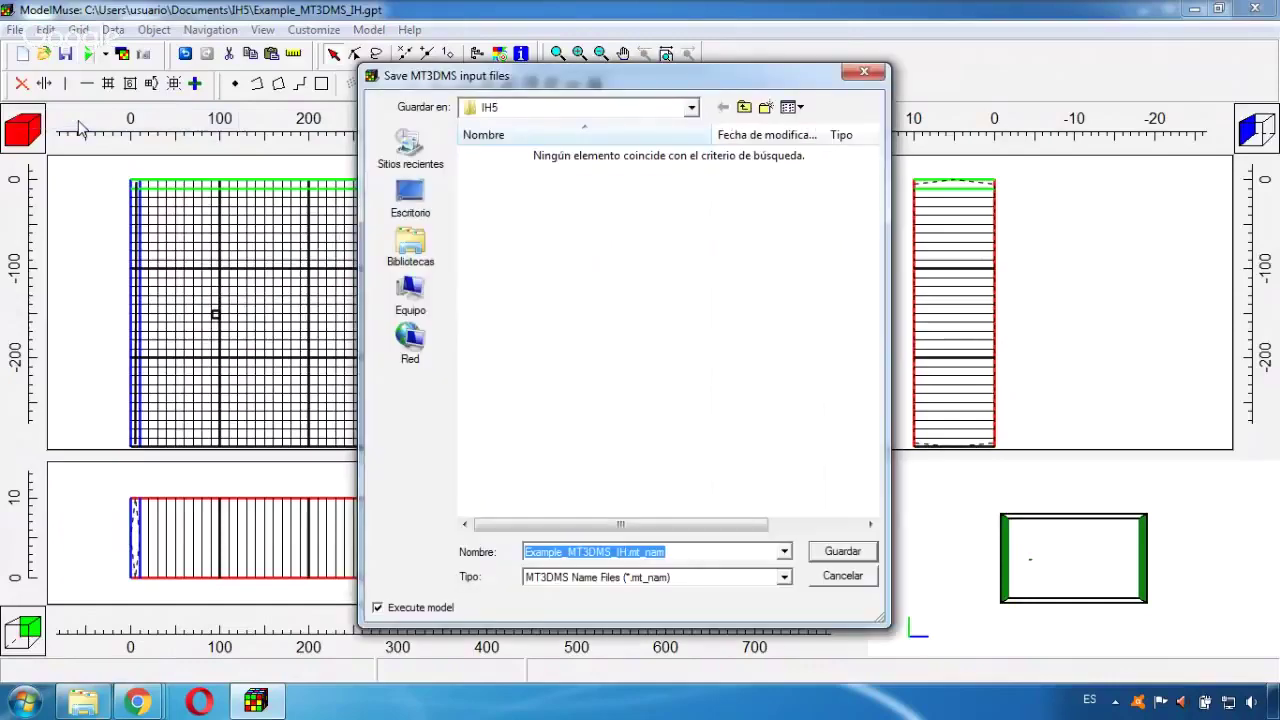
pyautogui.click(832, 559)
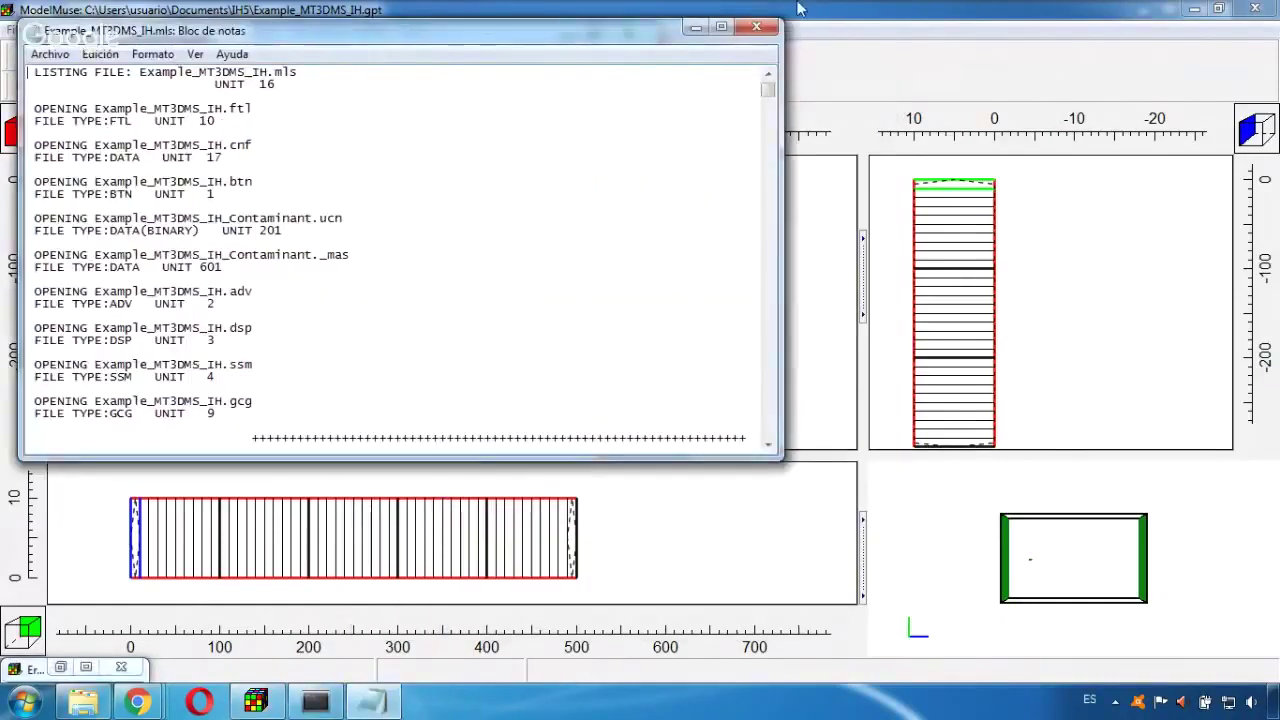
pyautogui.click(760, 28)
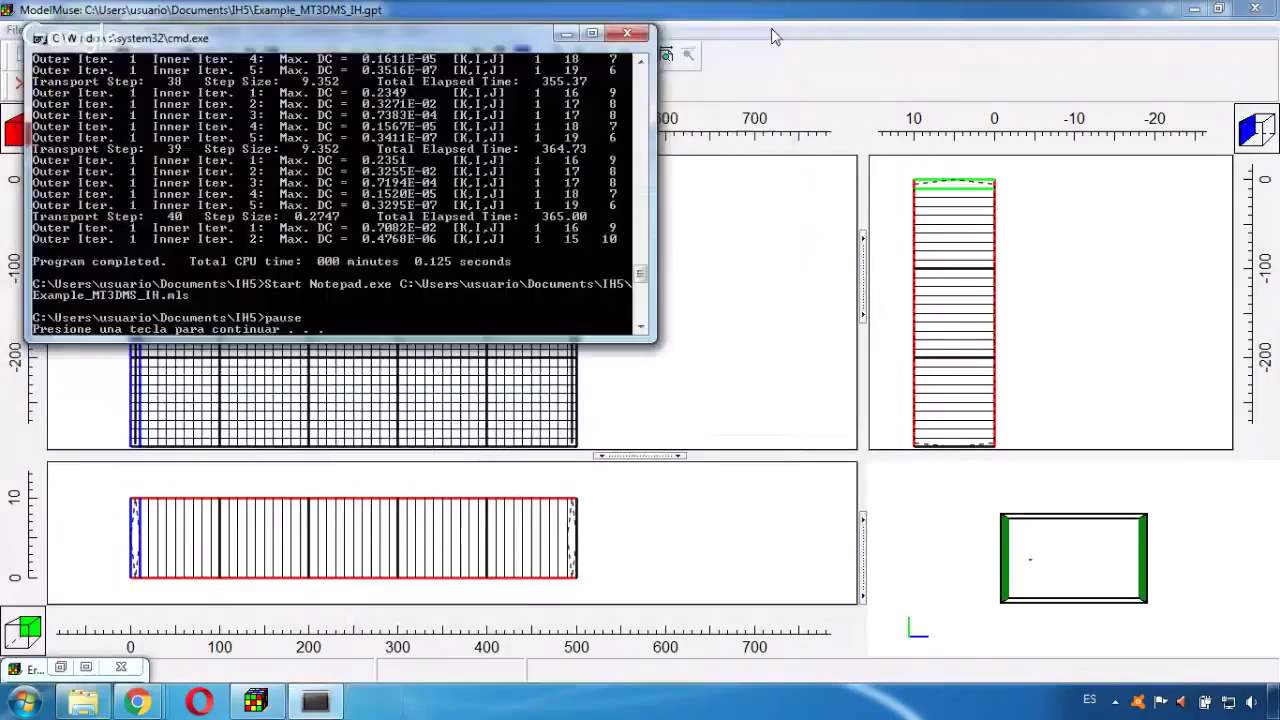
pyautogui.click(630, 36)
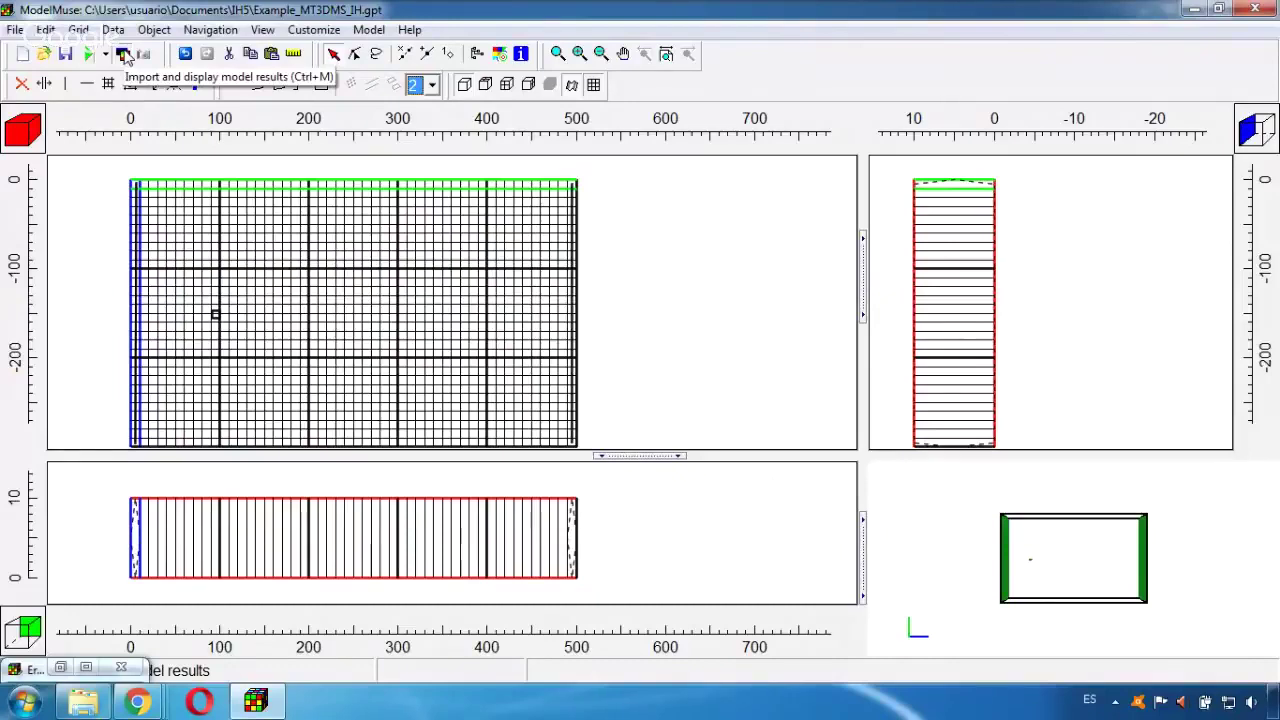
# Step: Import all transport steps from Example_MT3DMS_IH_Contaminant.ucn, updating existing data sets
pyautogui.click(124, 54)
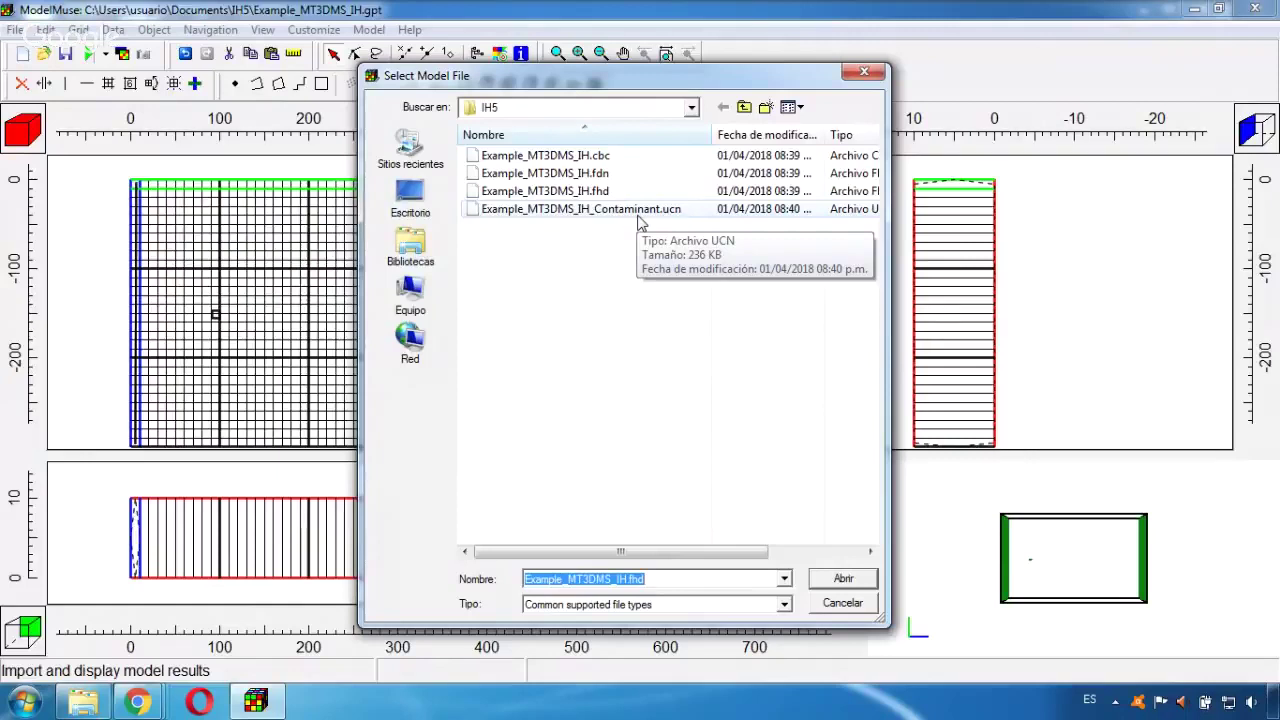
pyautogui.click(640, 214)
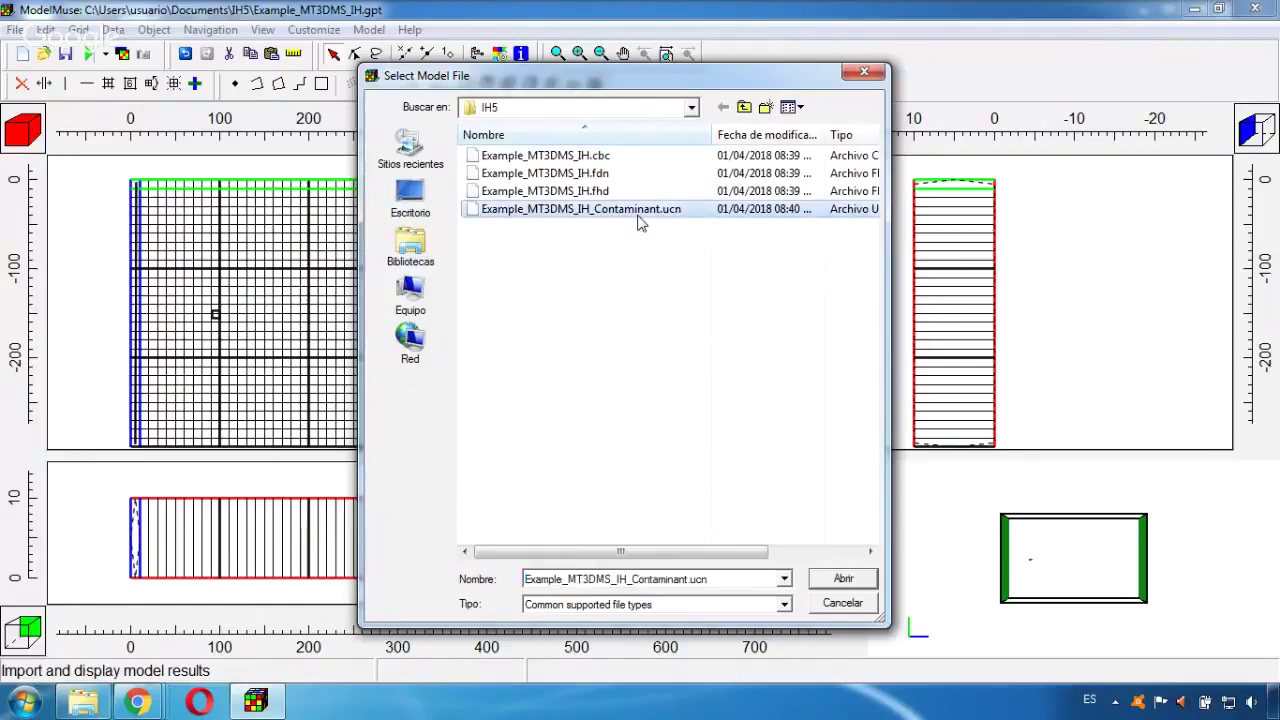
pyautogui.click(845, 579)
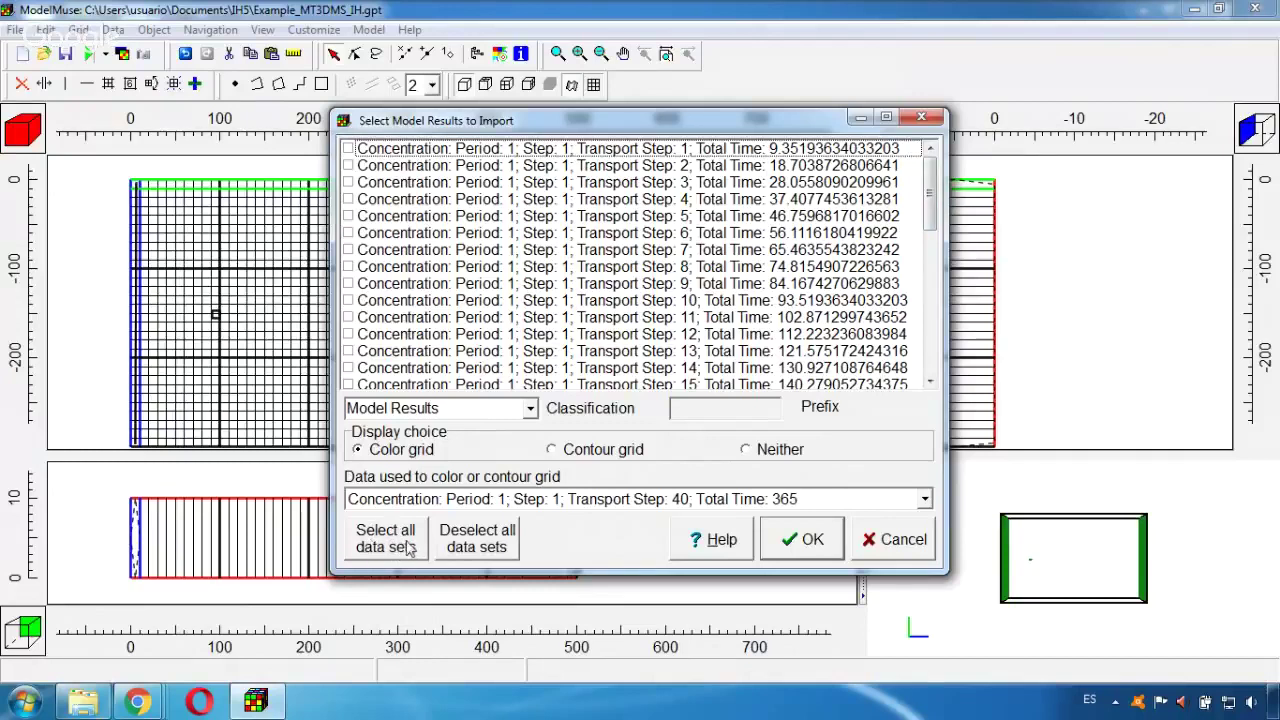
pyautogui.click(392, 535)
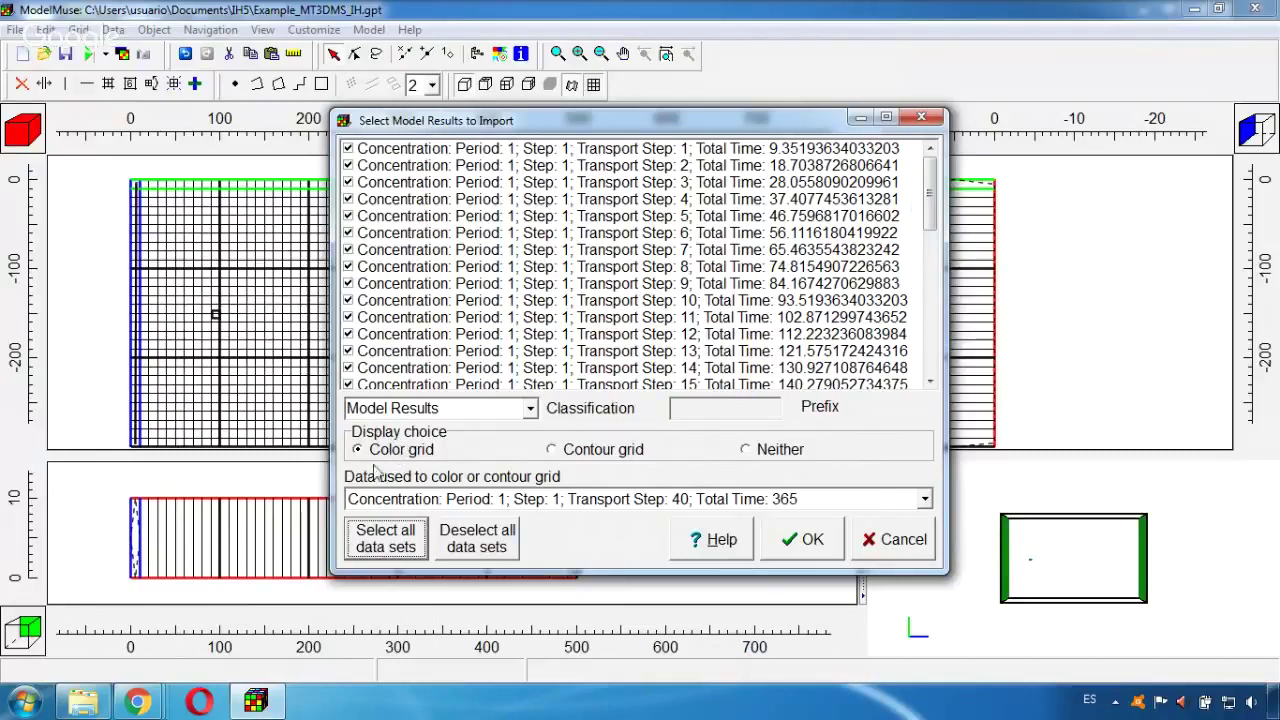
pyautogui.click(822, 557)
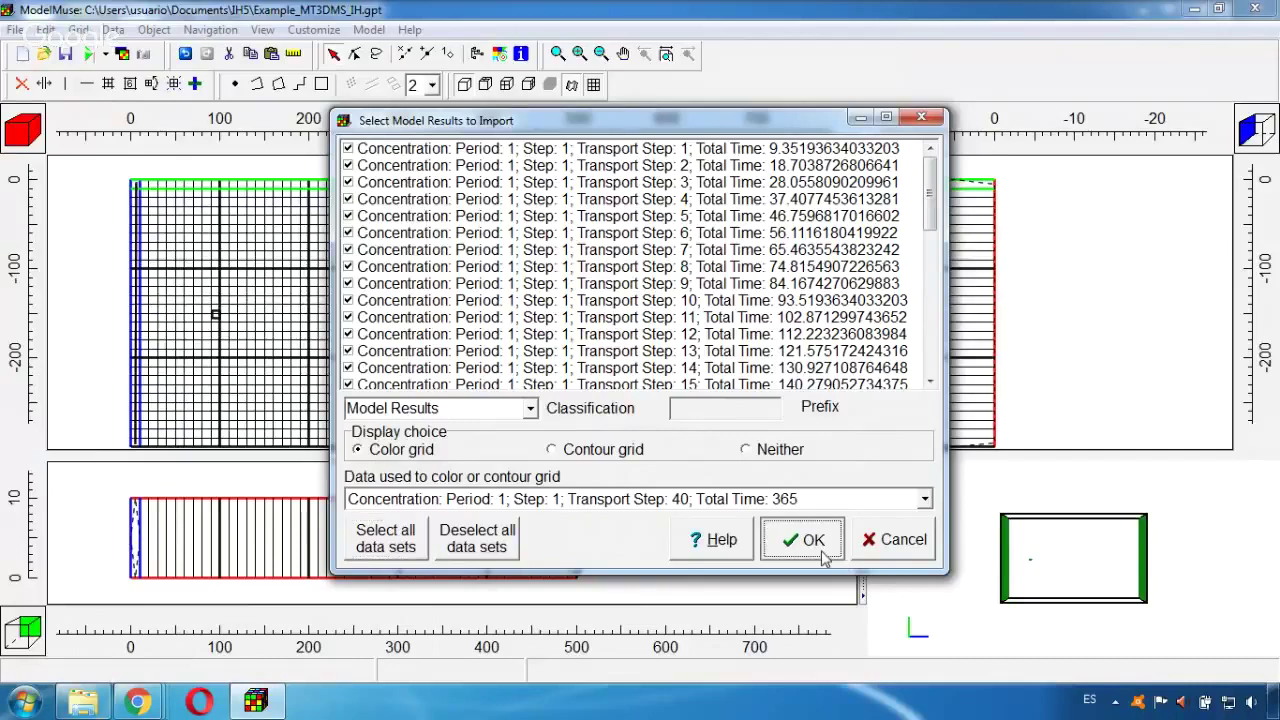
pyautogui.click(545, 372)
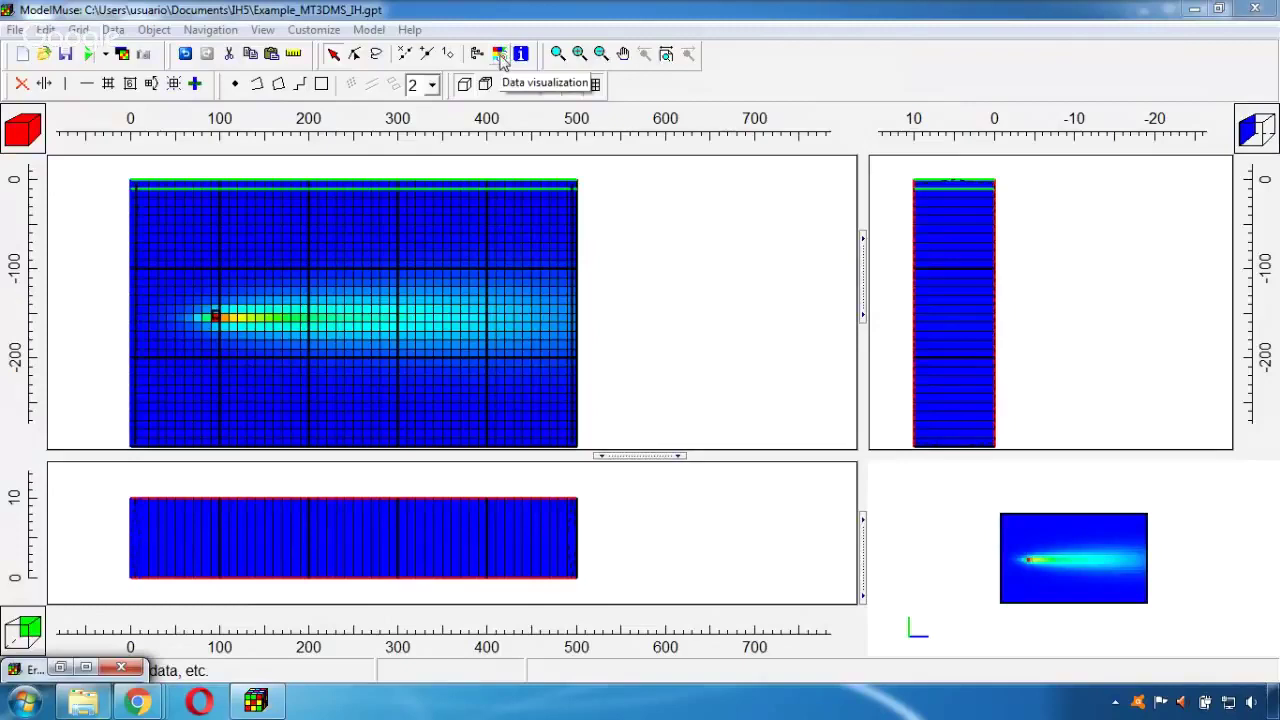
# Step: Pick Concentration_Contaminant_P1_S1_TS1 from the 3D Data list in Data Visualization
pyautogui.click(500, 54)
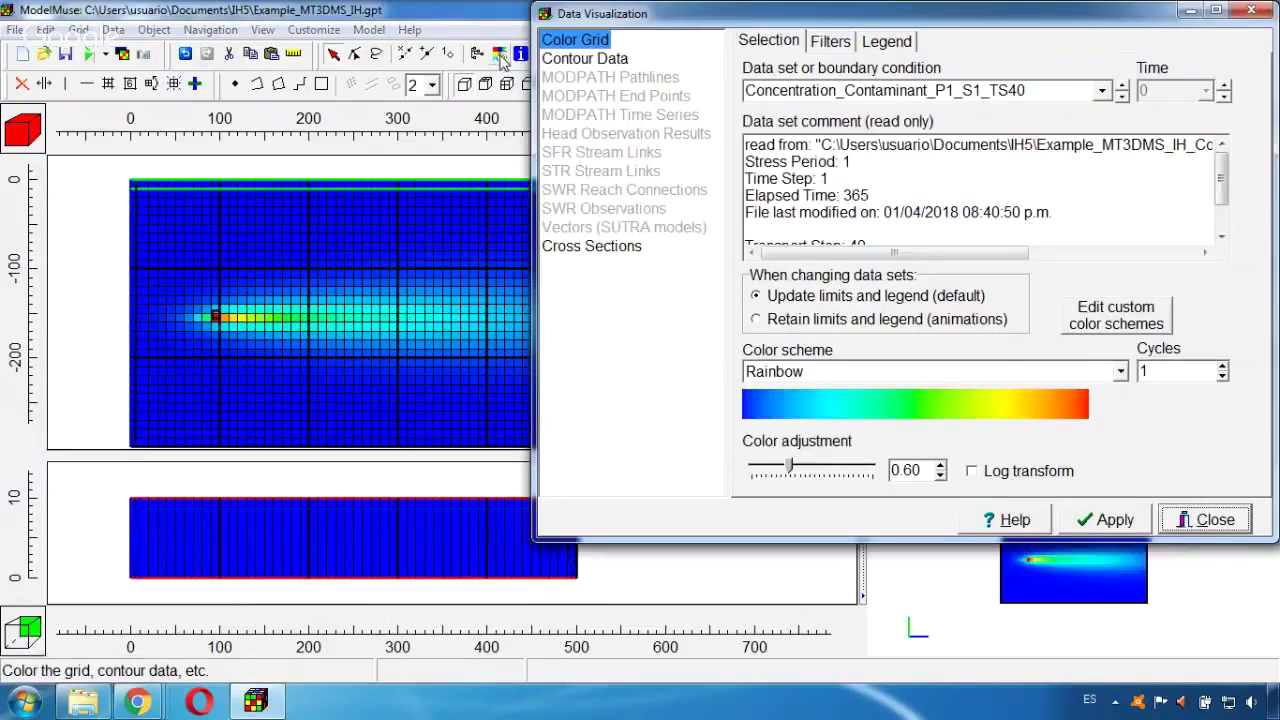
pyautogui.click(1102, 90)
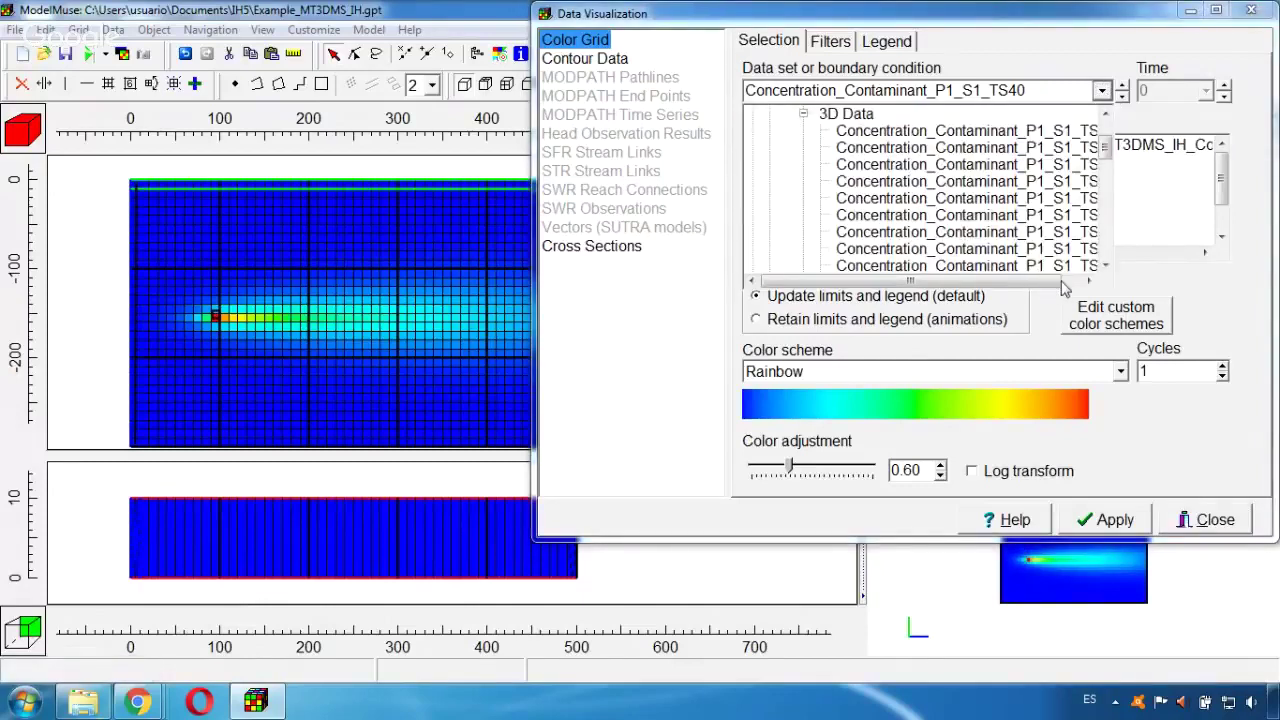
pyautogui.moveTo(1060, 284); pyautogui.dragTo(1082, 284)
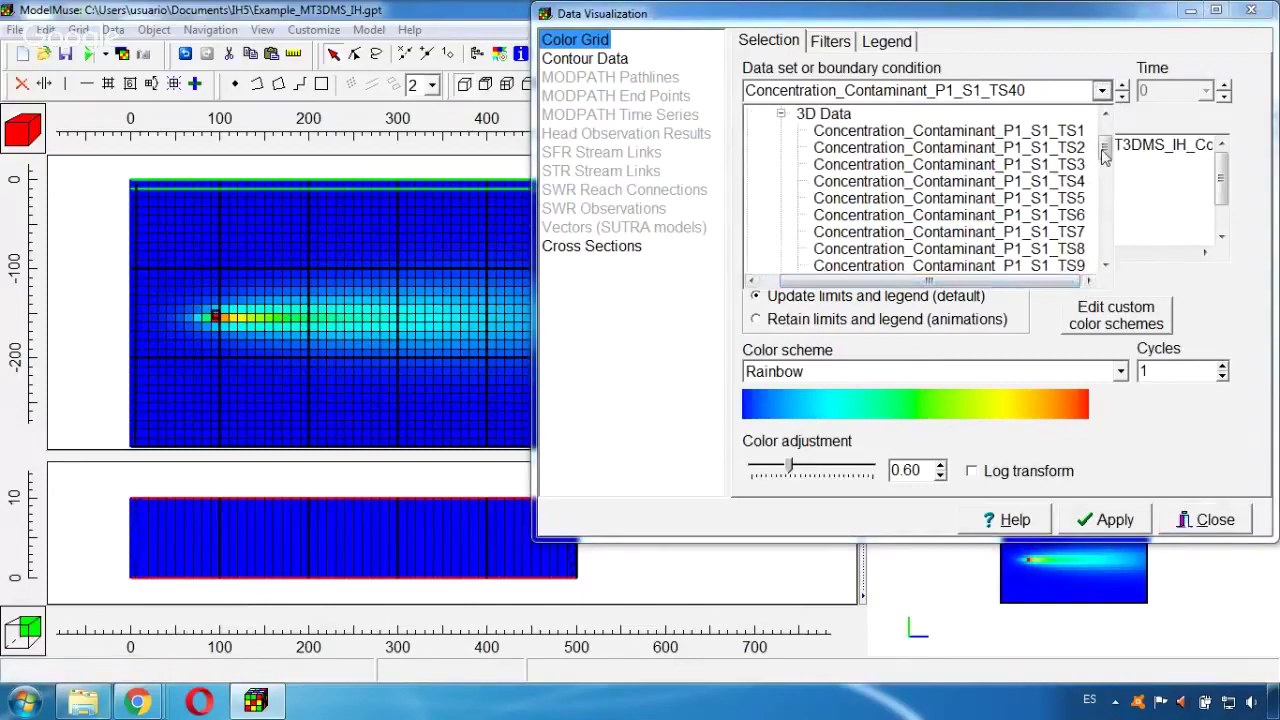
pyautogui.click(1105, 265)
pyautogui.click(1105, 265)
pyautogui.click(1105, 265)
pyautogui.click(1105, 265)
pyautogui.click(1105, 265)
pyautogui.click(1105, 265)
pyautogui.click(1105, 265)
pyautogui.click(1105, 265)
pyautogui.click(1105, 265)
pyautogui.click(1105, 265)
pyautogui.click(1105, 265)
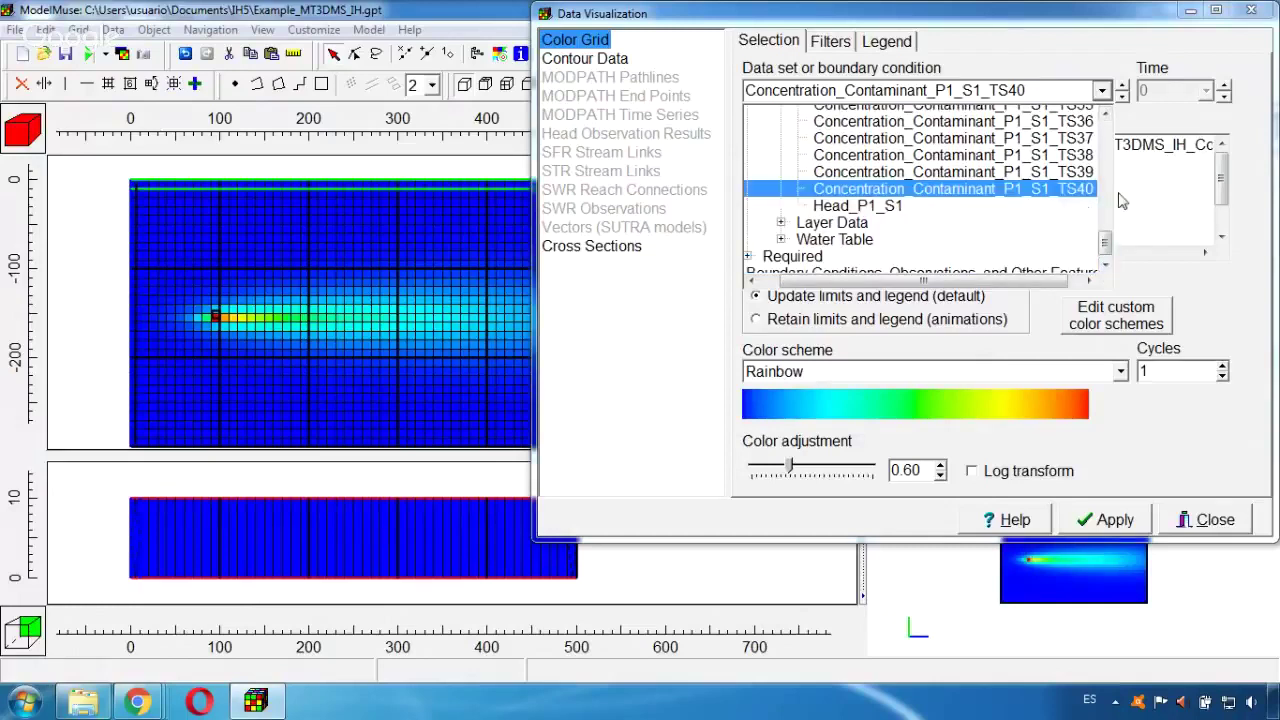
pyautogui.moveTo(1106, 248); pyautogui.dragTo(1072, 165)
# Step: Display the TS1 concentration plume, then step the colour grid forward to TS21
pyautogui.click(1072, 165)
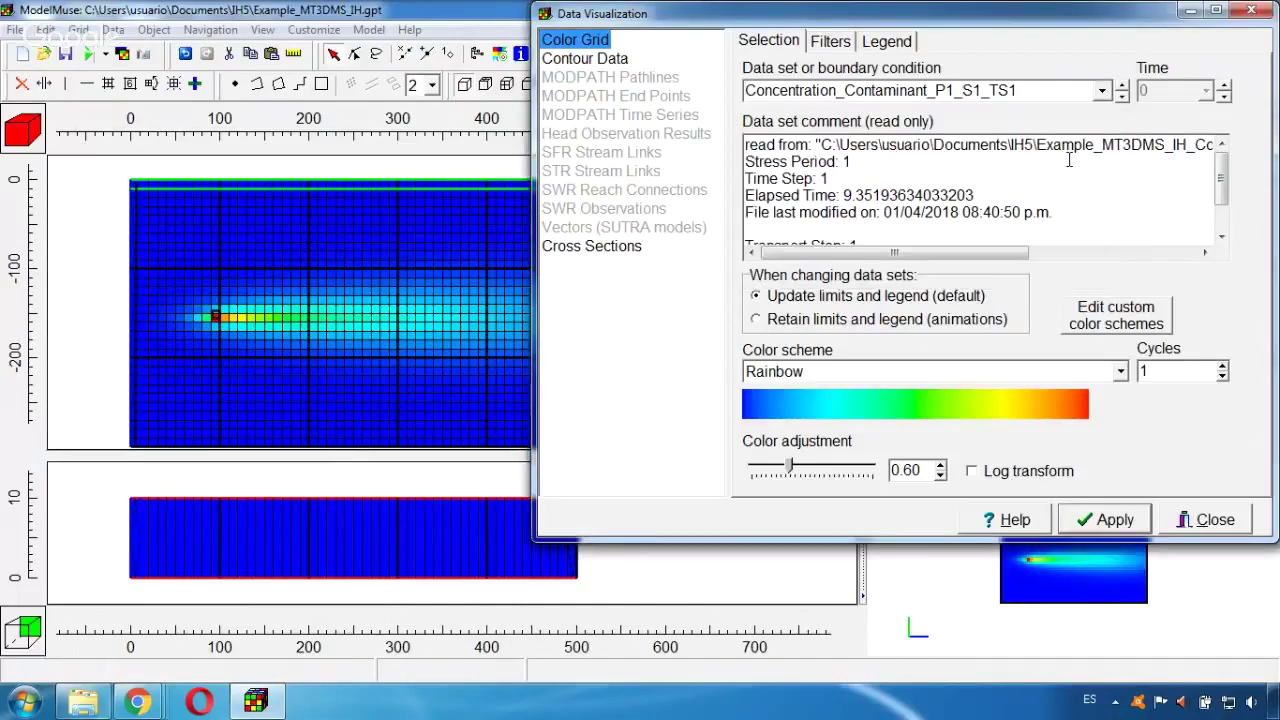
pyautogui.click(1110, 520)
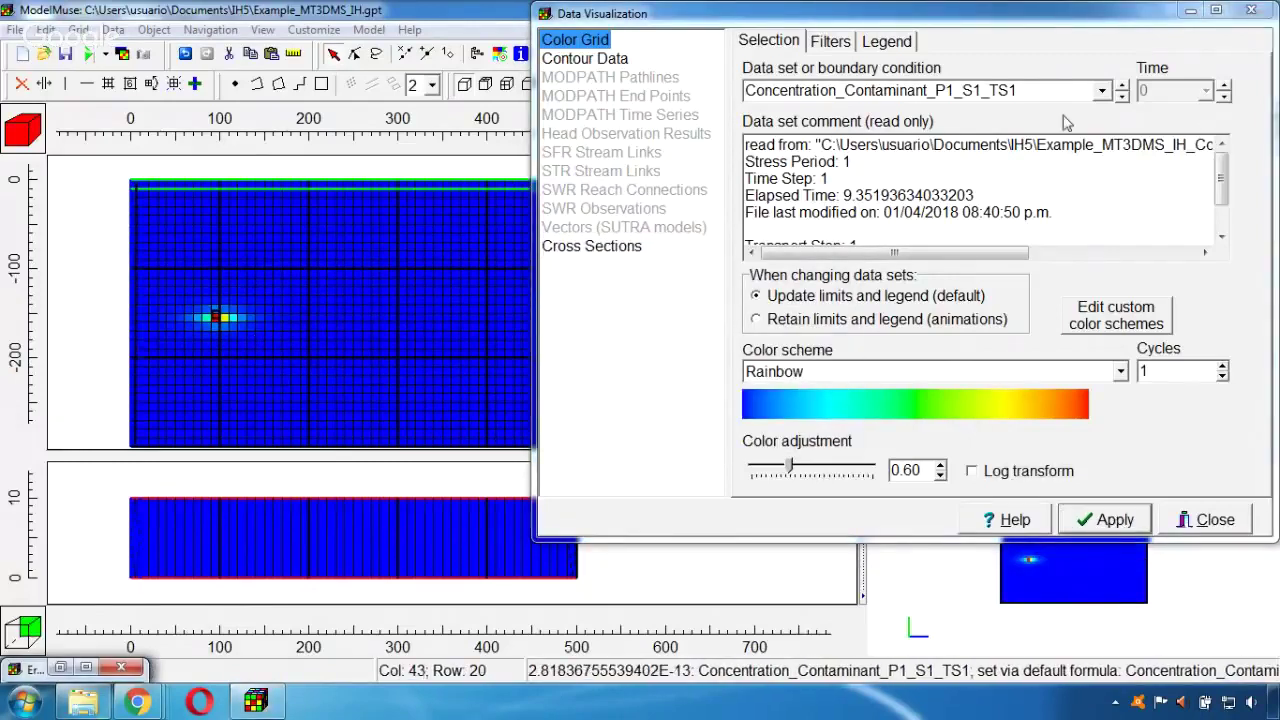
pyautogui.click(1122, 97)
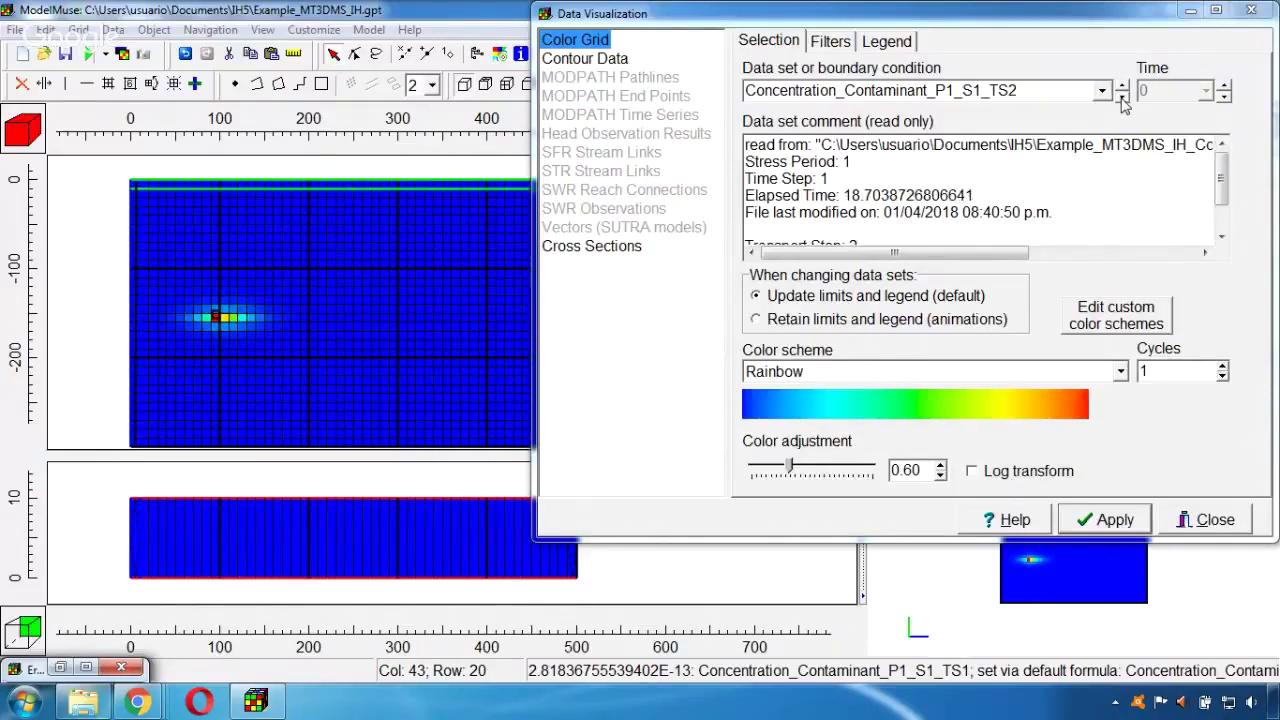
pyautogui.click(1122, 97)
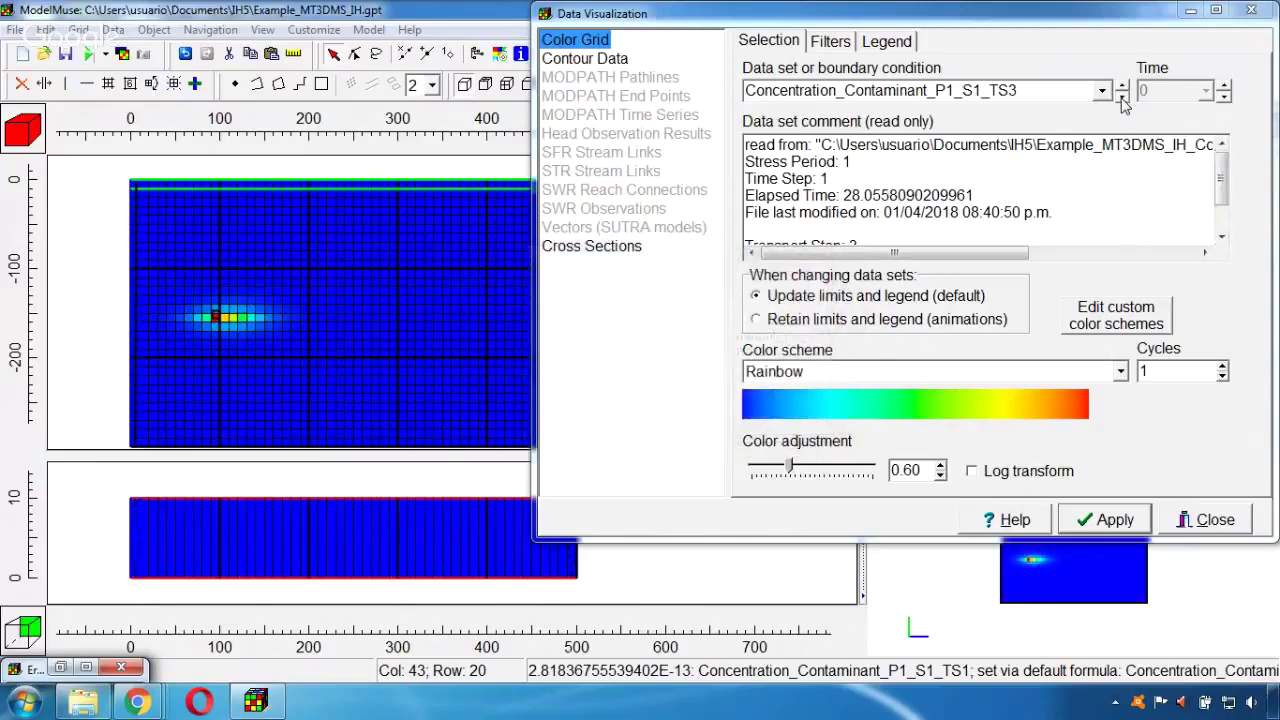
pyautogui.click(1122, 97)
pyautogui.click(1122, 97)
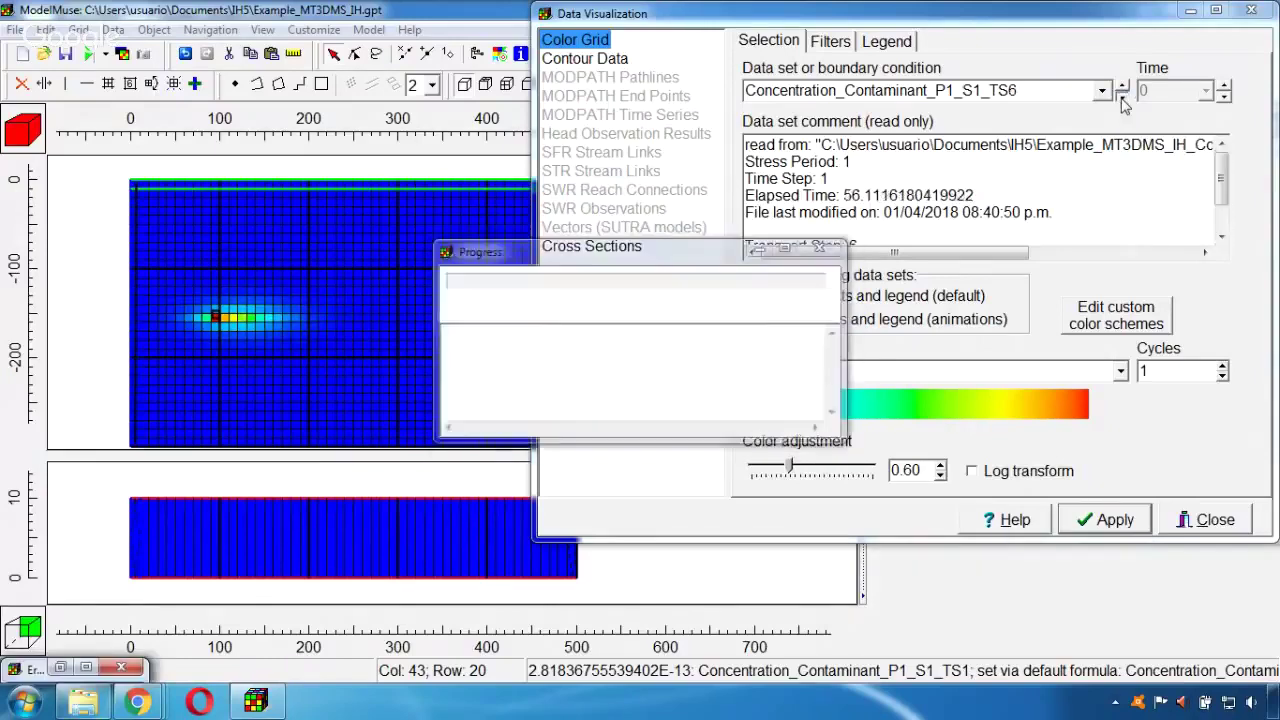
pyautogui.click(1122, 100)
pyautogui.click(1122, 100)
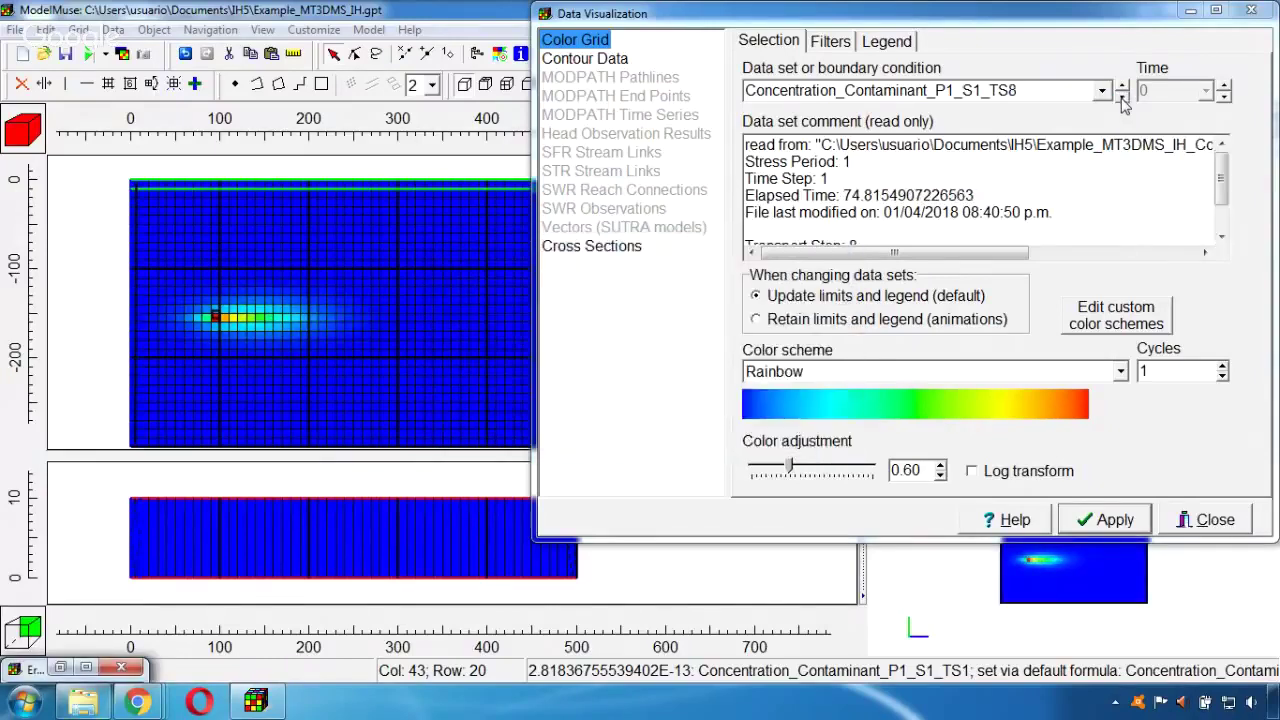
pyautogui.click(1122, 100)
pyautogui.click(1122, 100)
pyautogui.click(1122, 100)
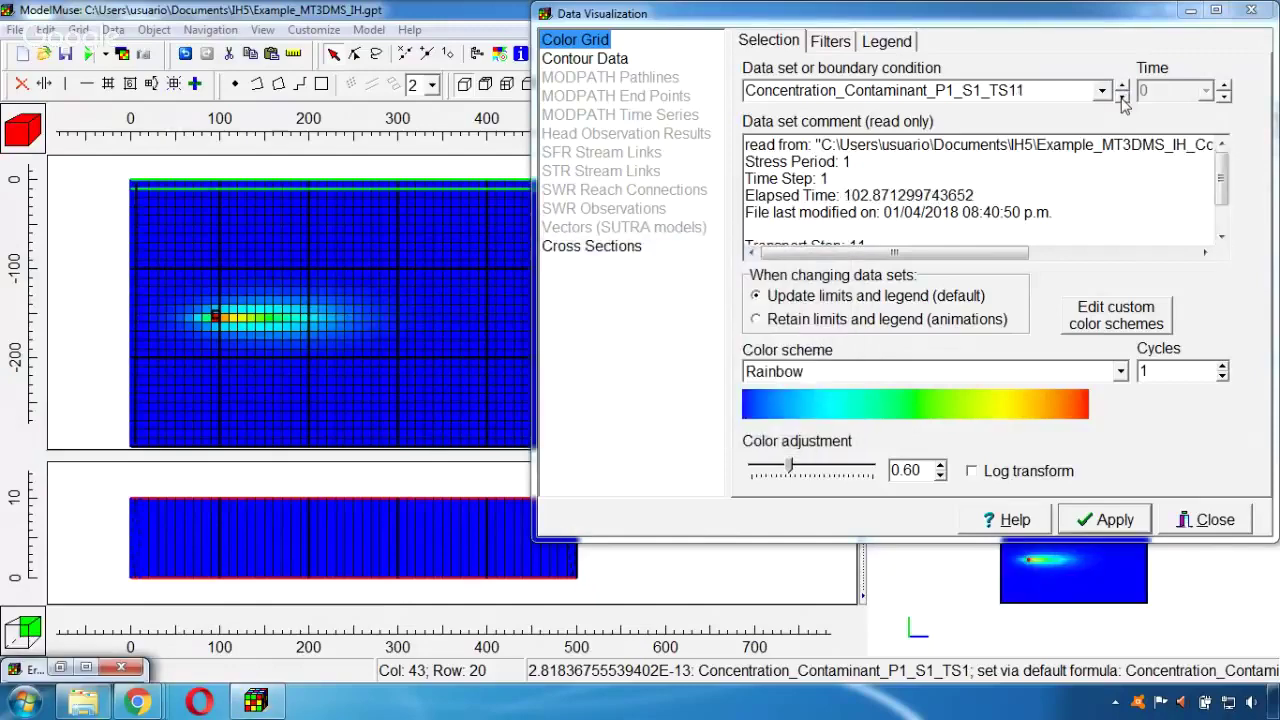
pyautogui.click(1122, 100)
pyautogui.click(1122, 100)
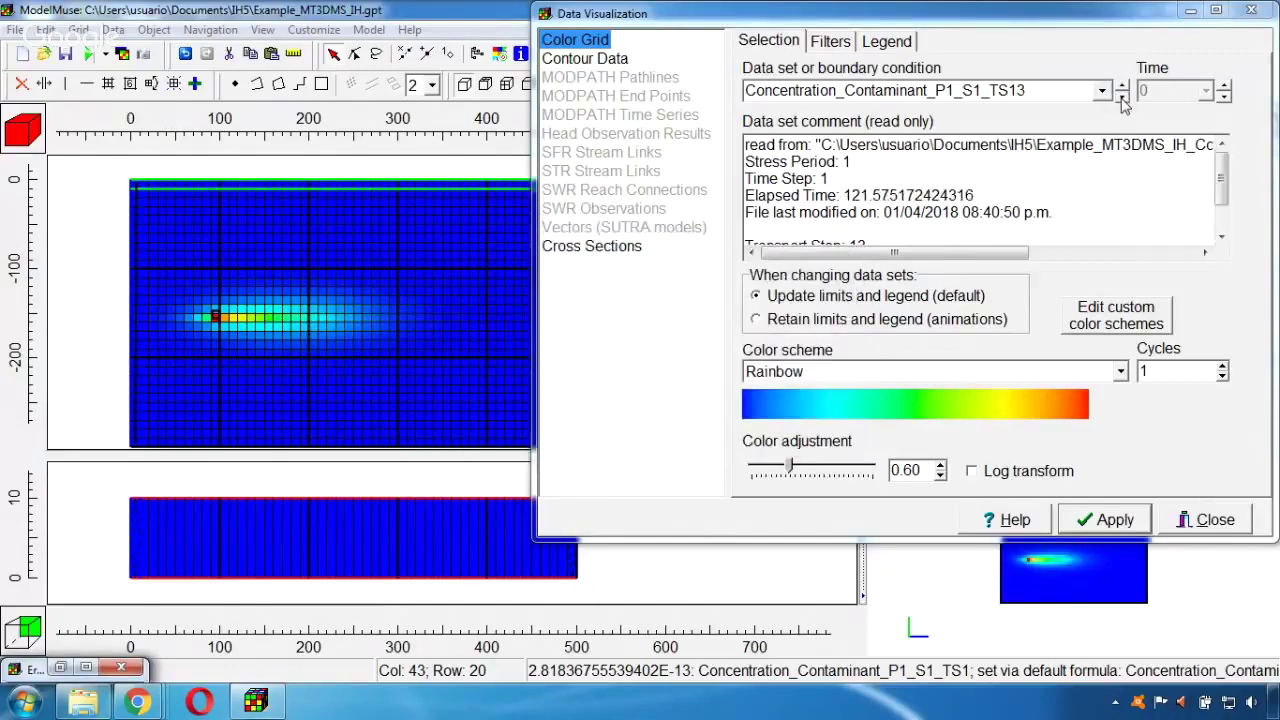
pyautogui.click(1122, 100)
pyautogui.click(1122, 100)
pyautogui.click(1122, 100)
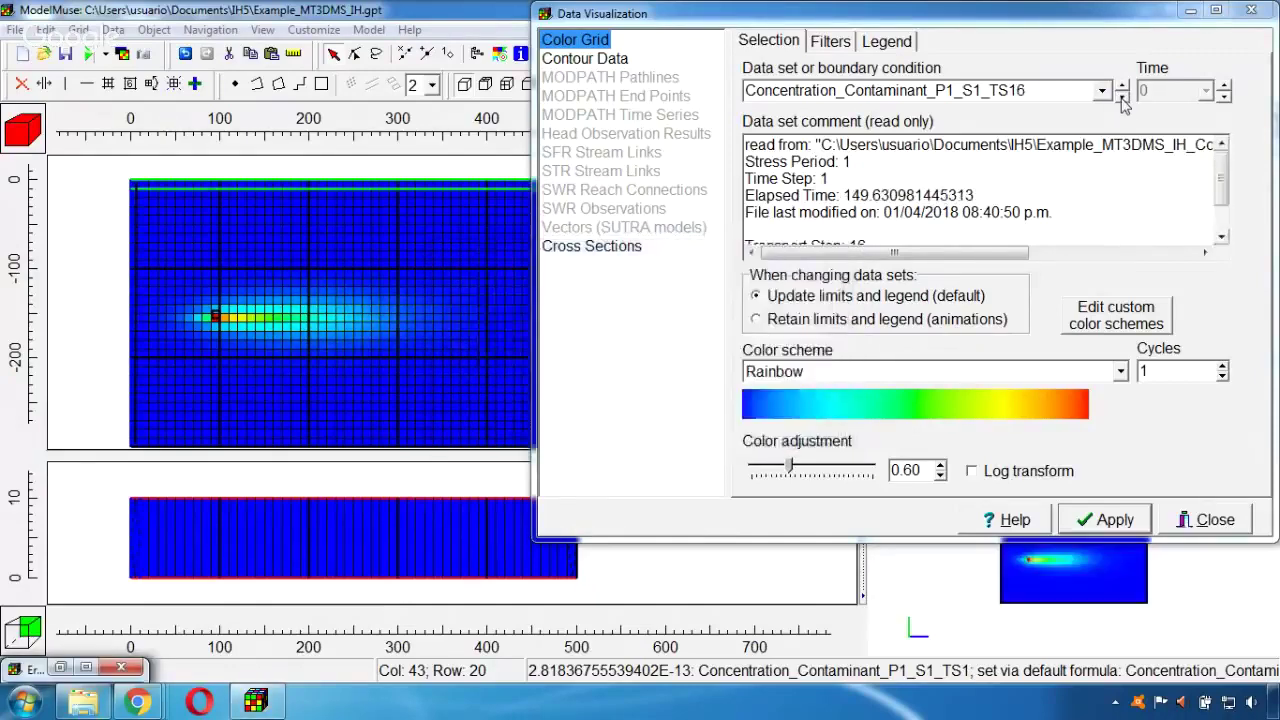
pyautogui.click(1122, 100)
pyautogui.click(1122, 100)
pyautogui.click(1122, 100)
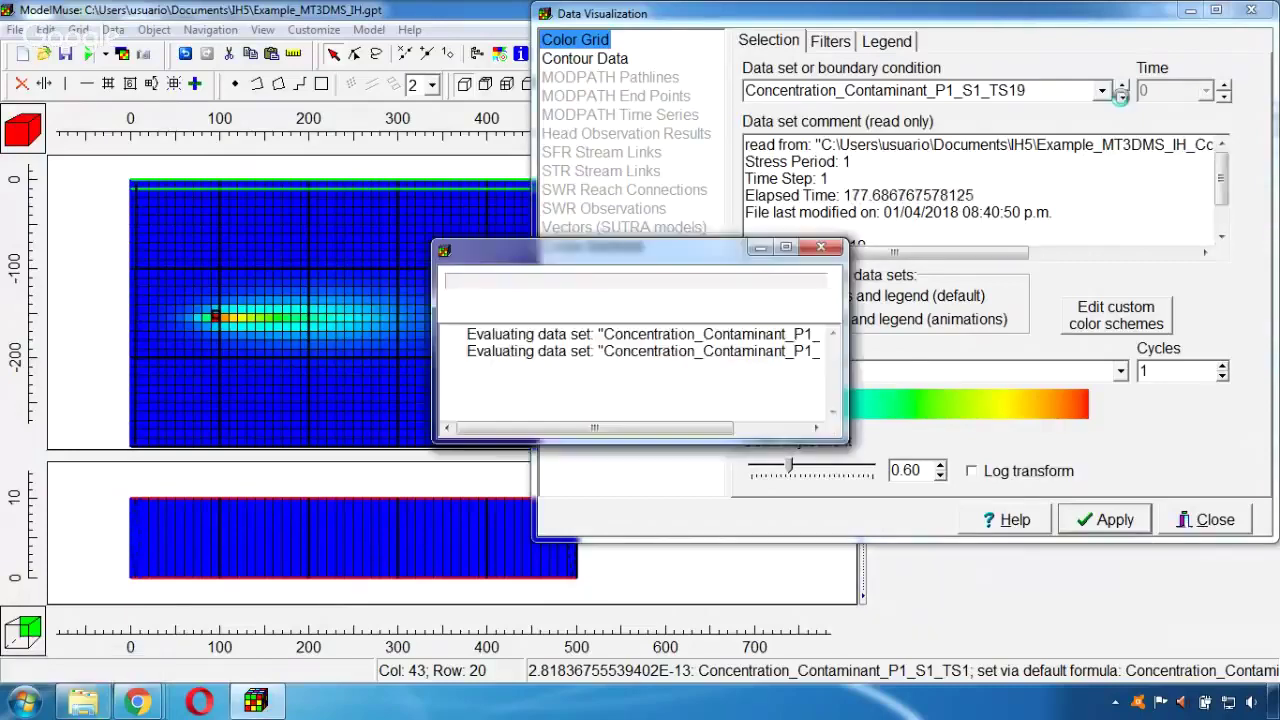
pyautogui.click(1122, 100)
pyautogui.click(1122, 100)
# Step: Advance the concentration display from TS22 to TS40 and confirm TS40 in the data set list
pyautogui.click(1122, 100)
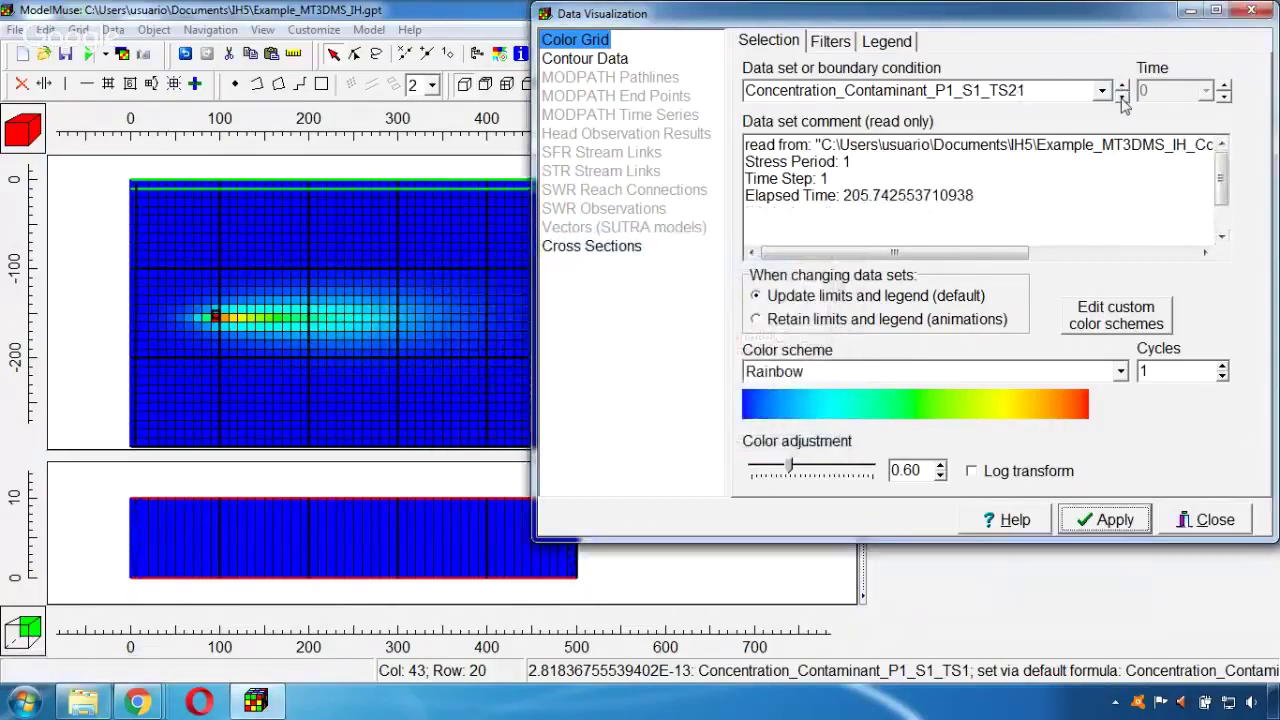
pyautogui.click(1122, 100)
pyautogui.click(1122, 100)
pyautogui.click(1122, 100)
pyautogui.click(1122, 100)
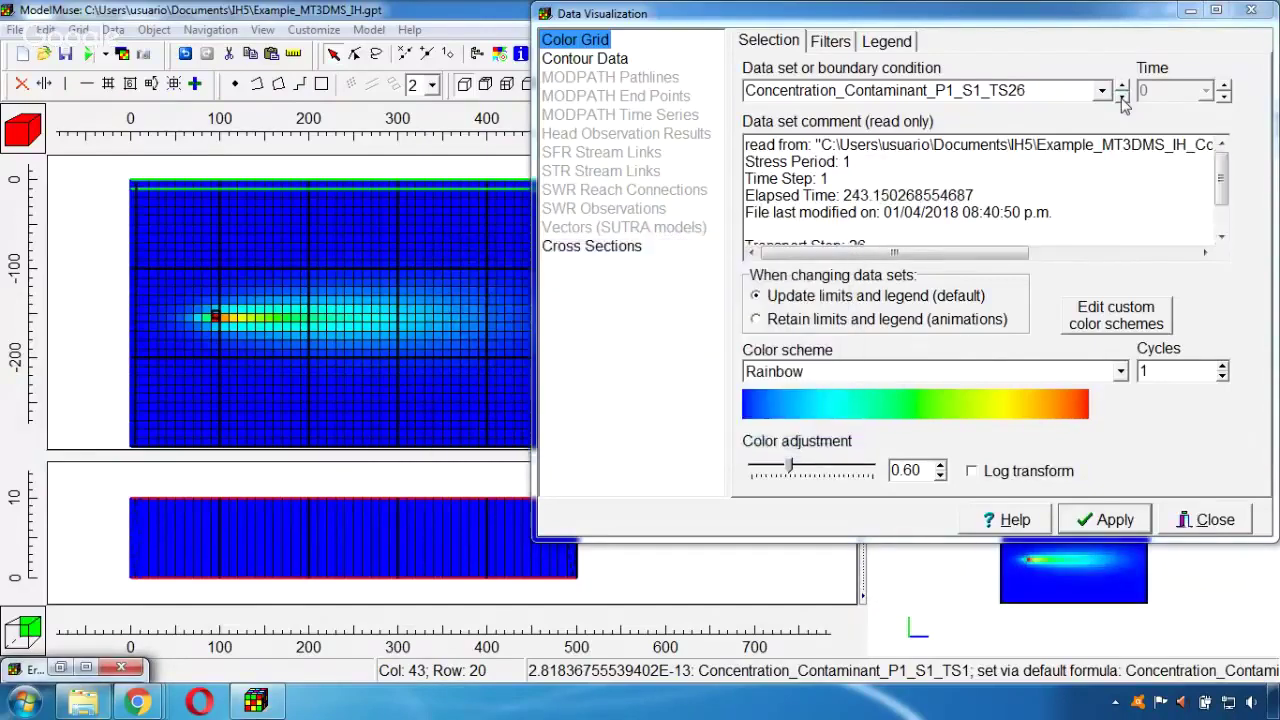
pyautogui.click(1122, 100)
pyautogui.click(1122, 100)
pyautogui.click(1122, 100)
pyautogui.click(1122, 100)
pyautogui.click(1122, 100)
pyautogui.click(1122, 100)
pyautogui.click(1122, 100)
pyautogui.click(1122, 100)
pyautogui.click(1122, 100)
pyautogui.click(1122, 100)
pyautogui.click(1122, 100)
pyautogui.click(1122, 100)
pyautogui.click(1122, 100)
pyautogui.click(1122, 100)
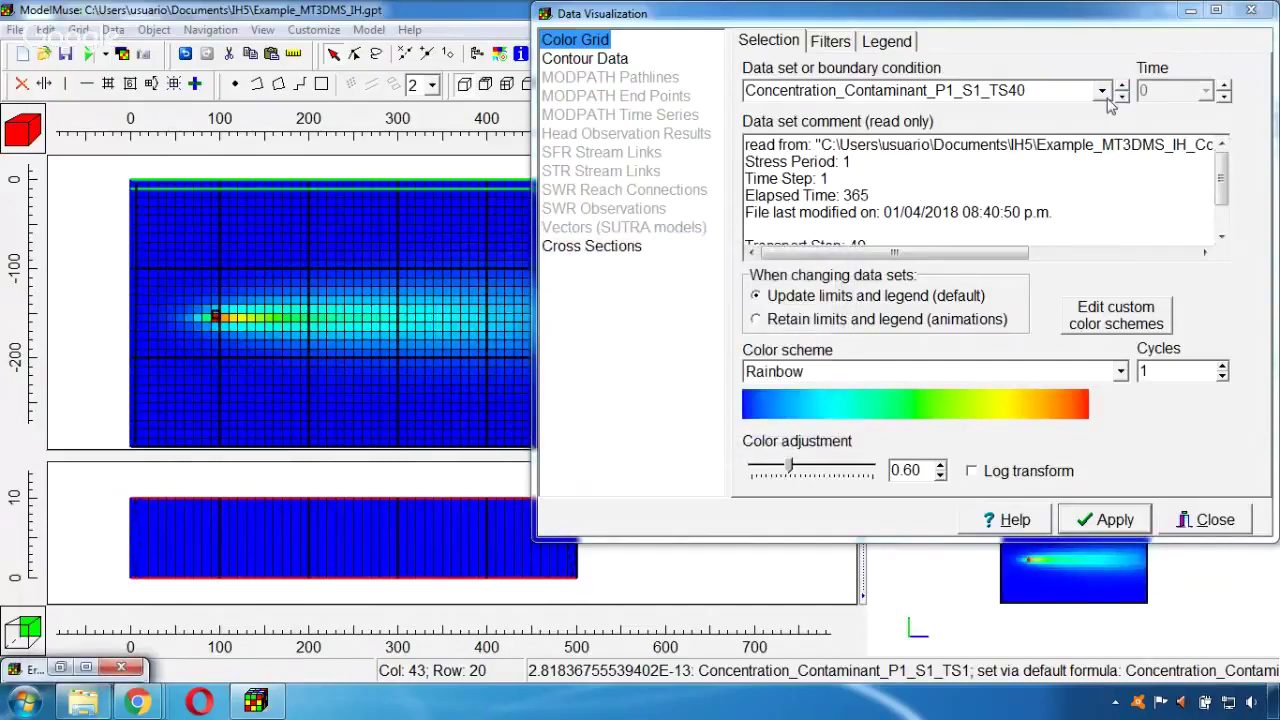
pyautogui.click(1101, 90)
pyautogui.moveTo(1106, 148); pyautogui.dragTo(1107, 244)
# Step: Keep Concentration_Contaminant_P1_S1_TS40 displayed and move the Data Visualization dialog aside
pyautogui.click(1080, 224)
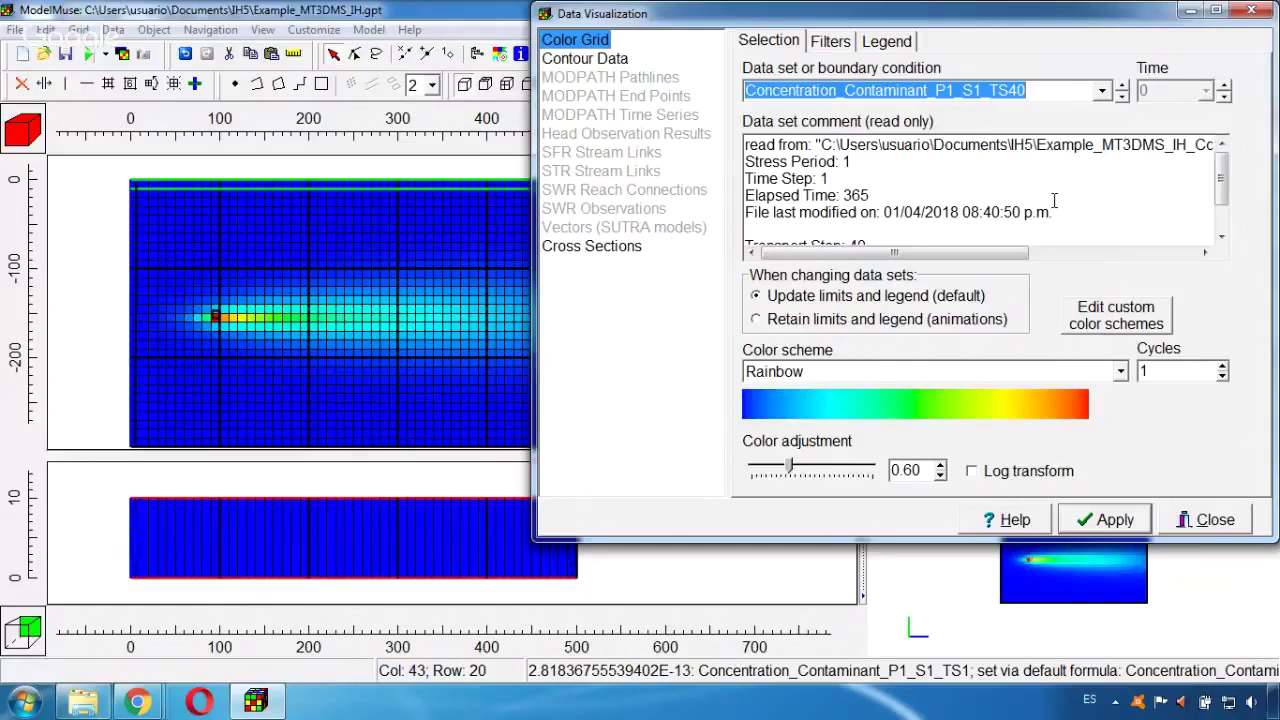
pyautogui.moveTo(819, 18); pyautogui.dragTo(867, 28)
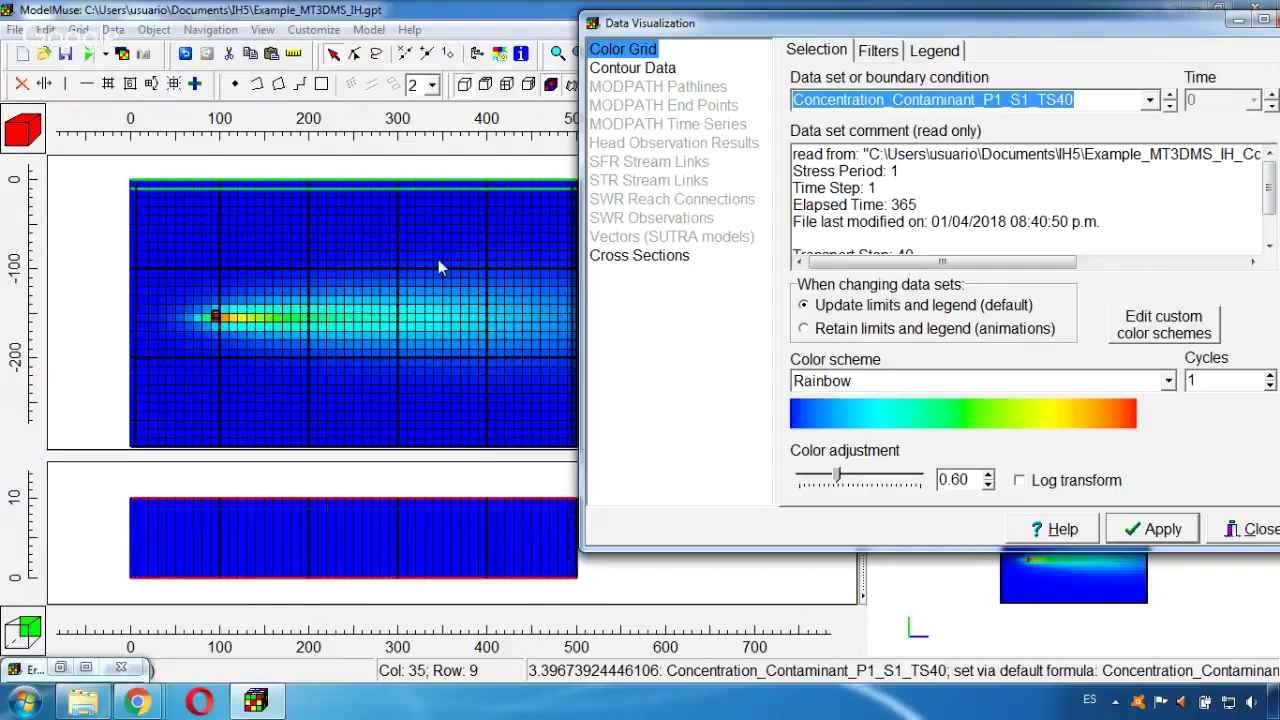
# Step: Set the colour grid's lower filter limit to 100 and apply it, then reposition the dialog
pyautogui.click(876, 52)
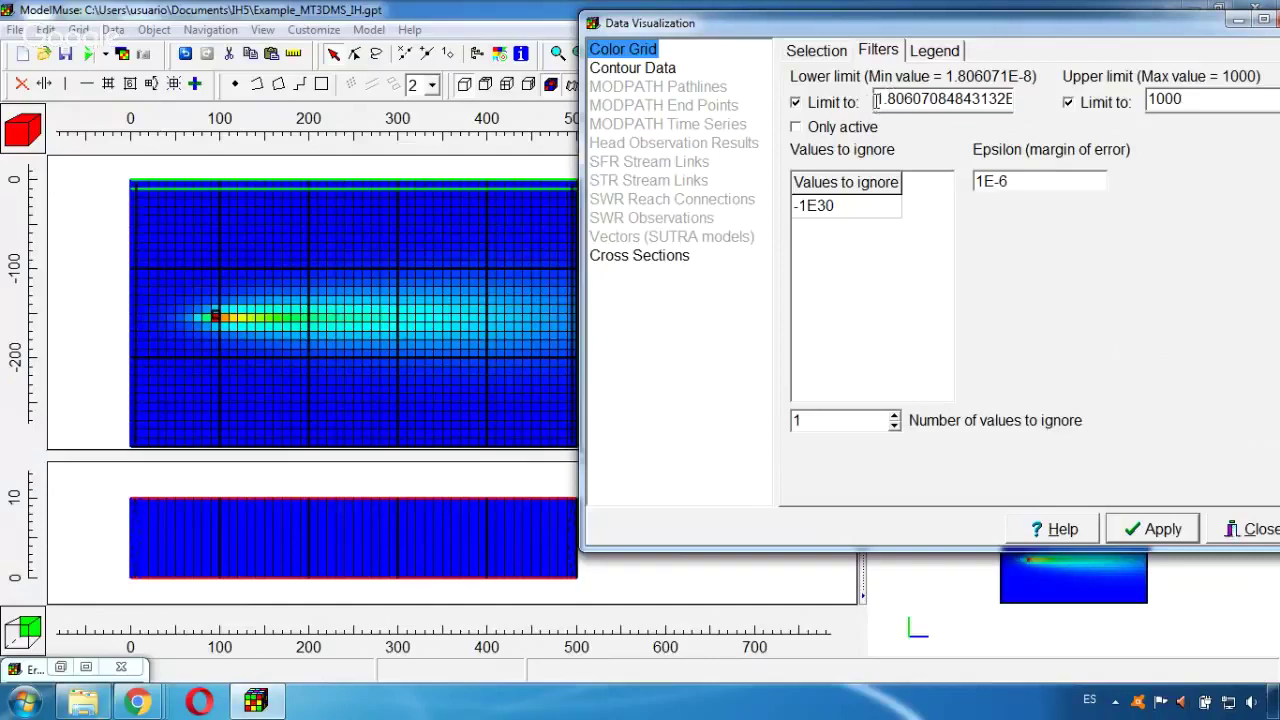
pyautogui.doubleClick(876, 102)
pyautogui.write('100')
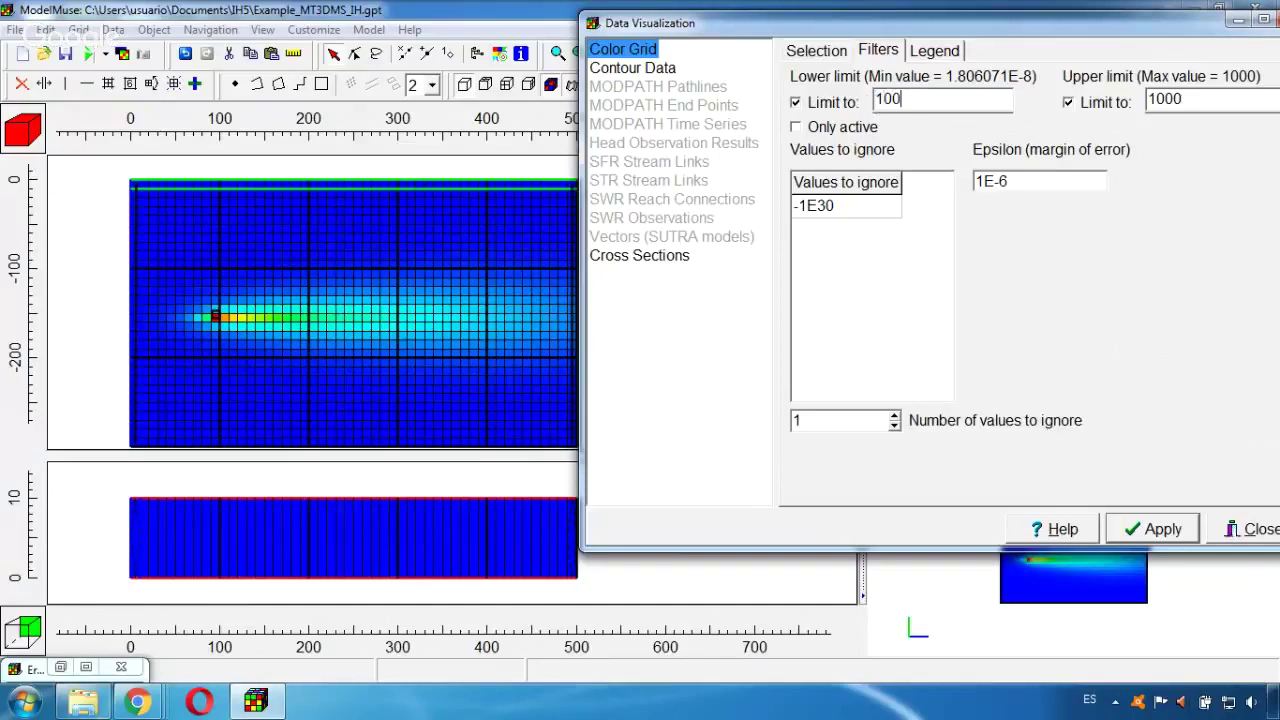
pyautogui.click(1145, 537)
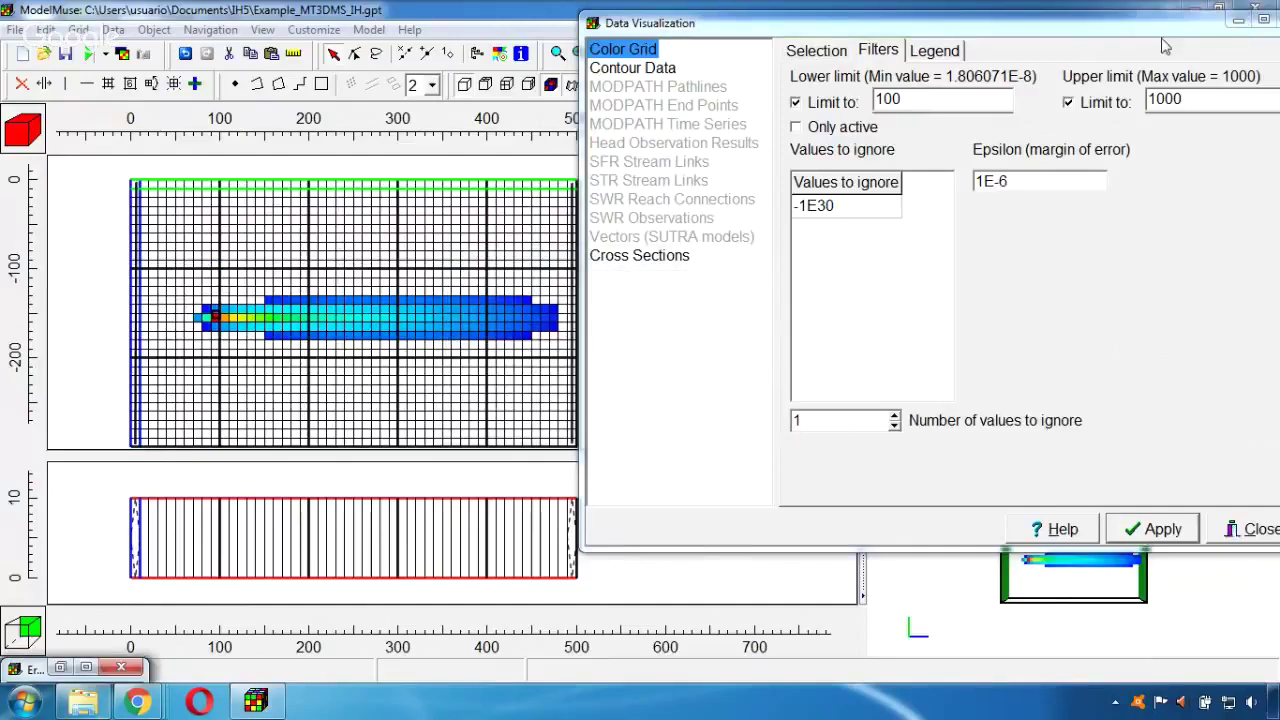
pyautogui.moveTo(1160, 22); pyautogui.dragTo(1053, 92)
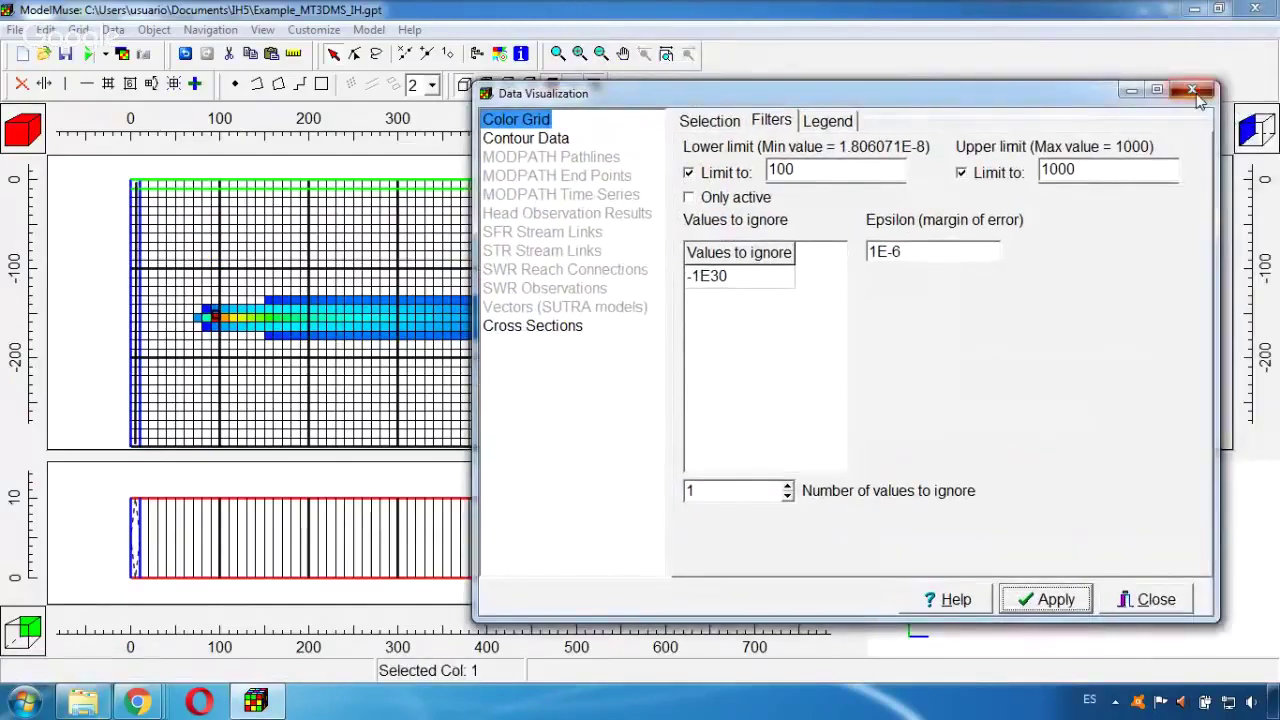
# Step: Close Data Visualization and measure the filtered plume end to end at about 379.6
pyautogui.click(1193, 91)
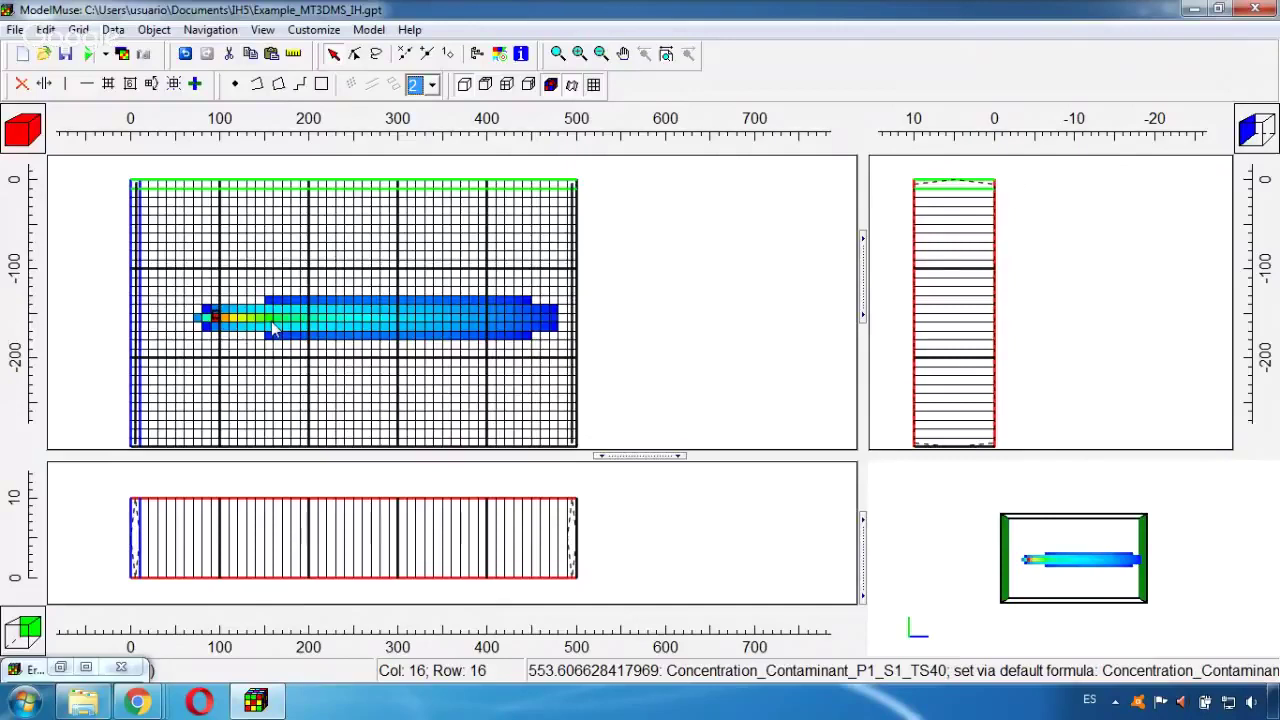
pyautogui.click(300, 58)
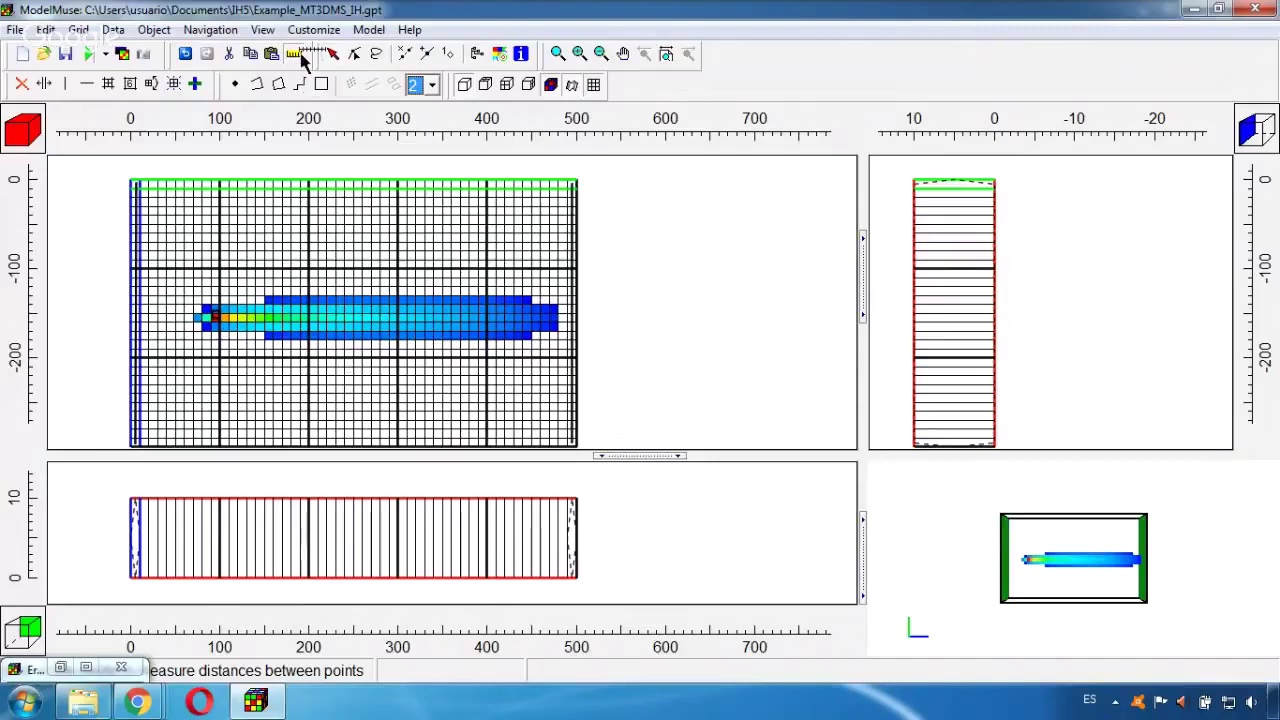
pyautogui.click(216, 319)
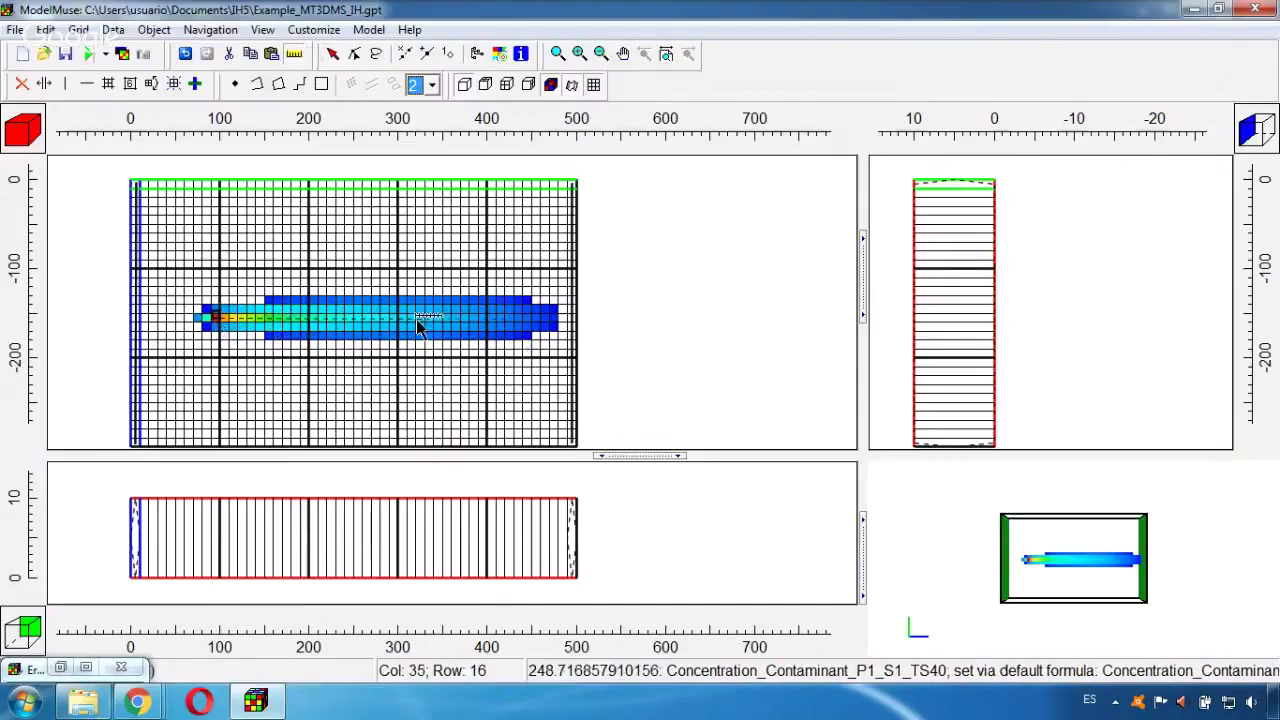
pyautogui.doubleClick(557, 322)
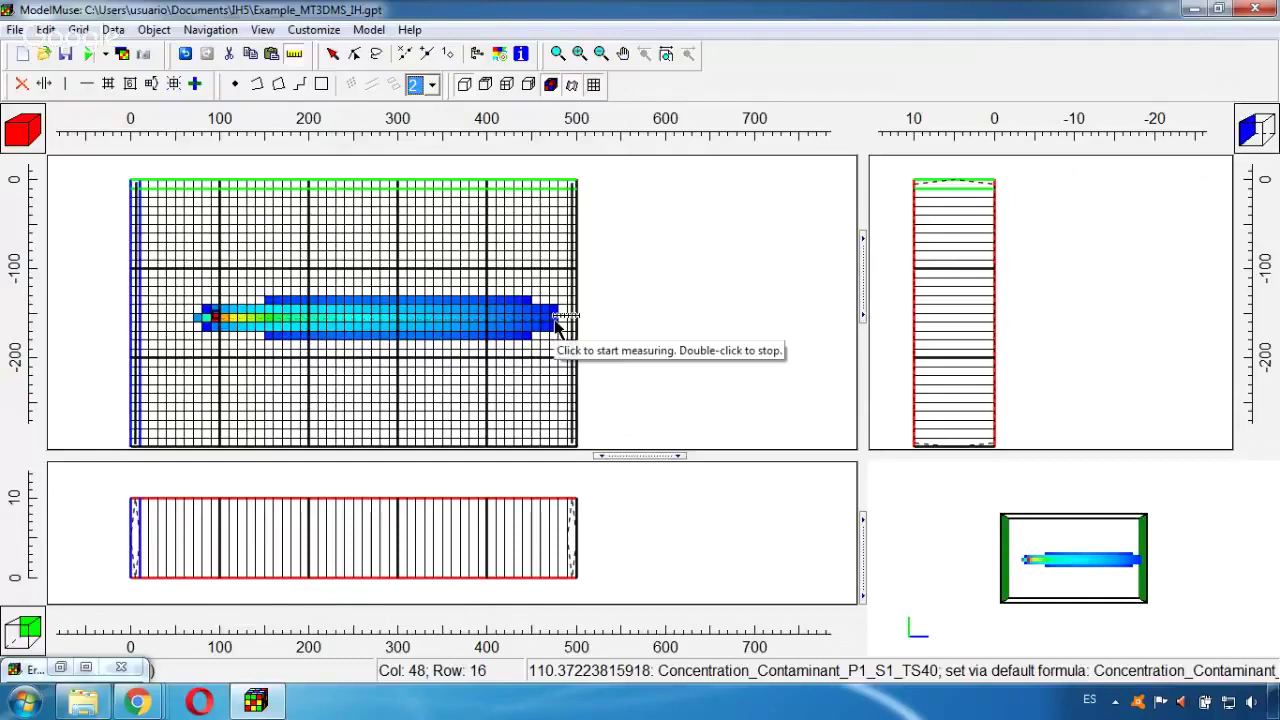